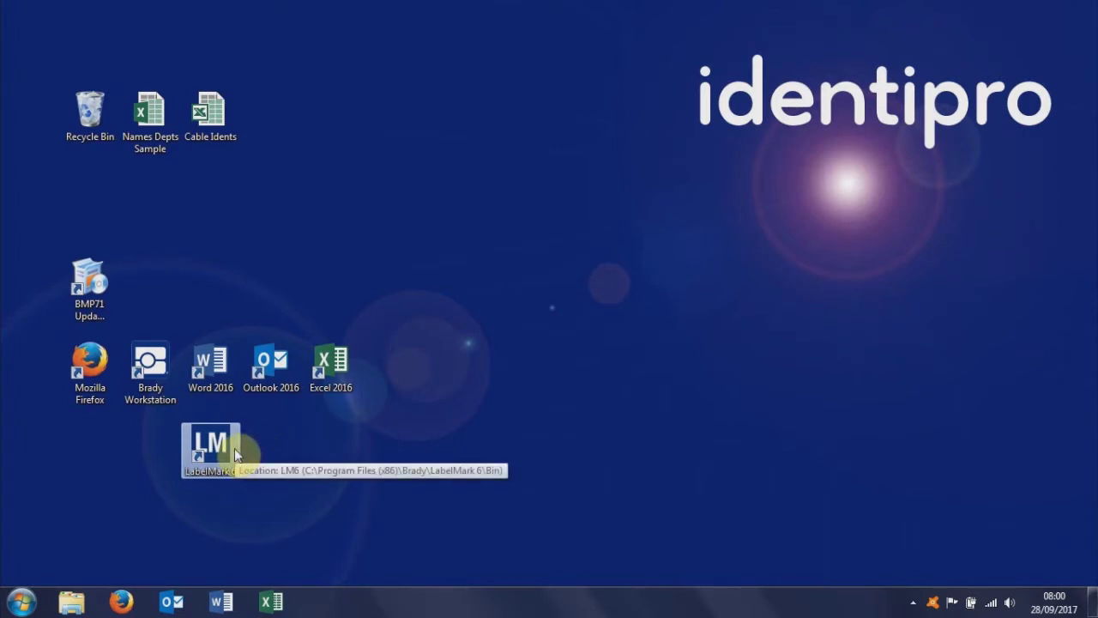
# - Check that the BMP71 printer is listed as shared in Devices and Printers, then close the window
pyautogui.click(30, 605)
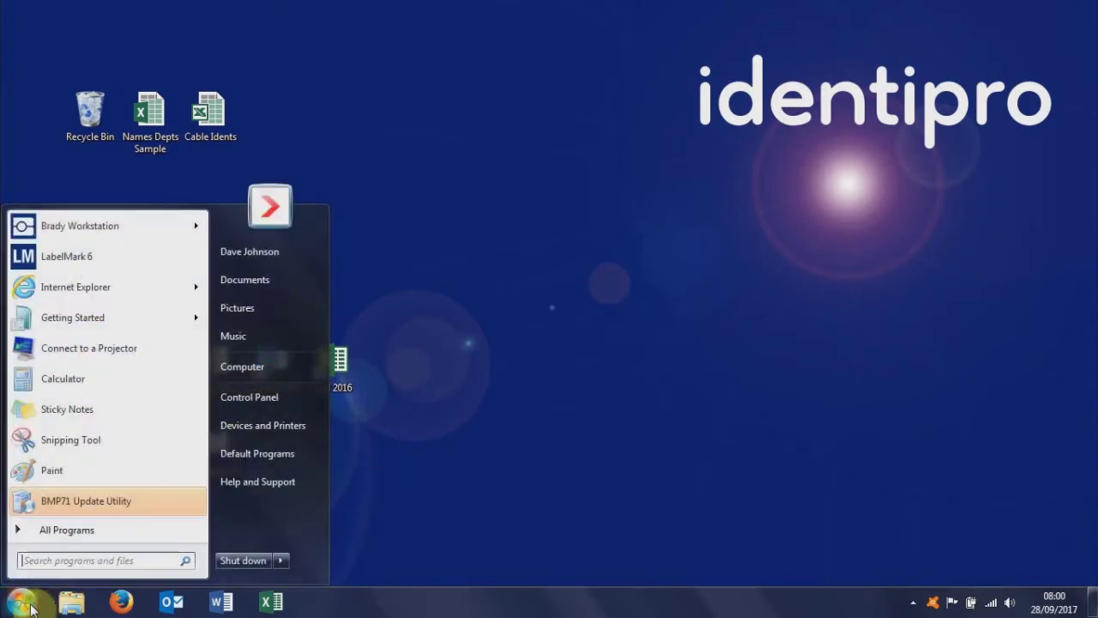
pyautogui.click(243, 429)
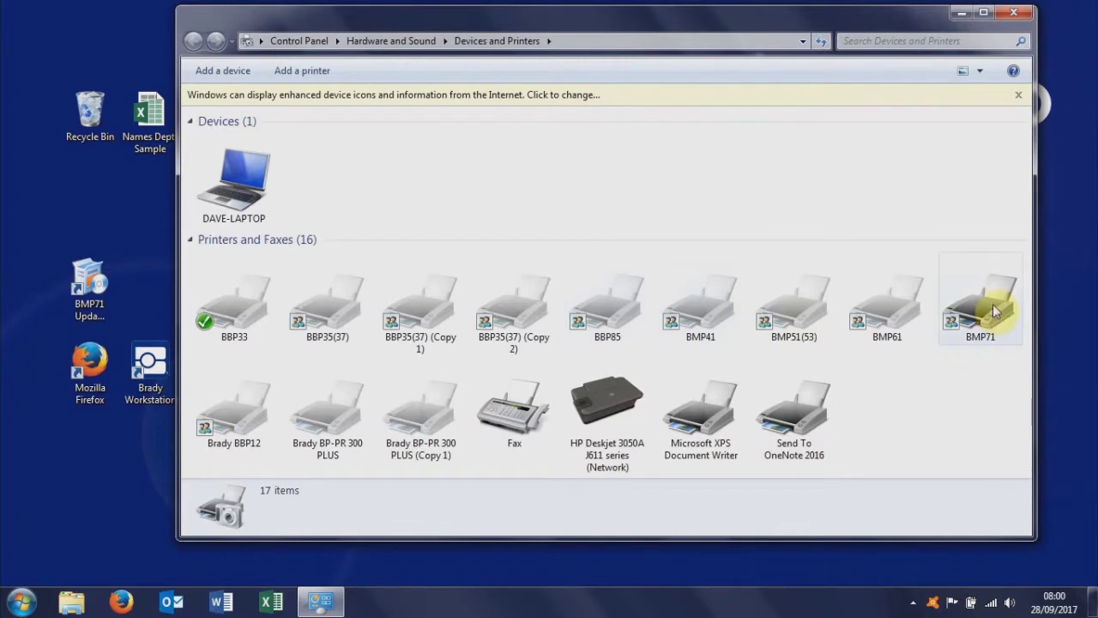
pyautogui.click(992, 311)
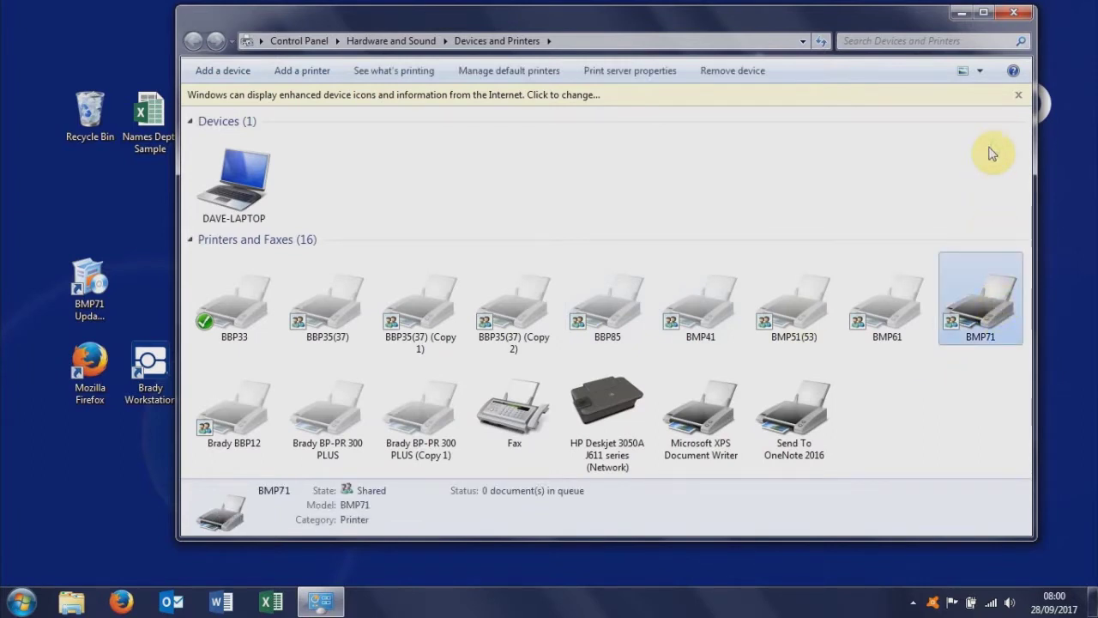
pyautogui.click(1015, 14)
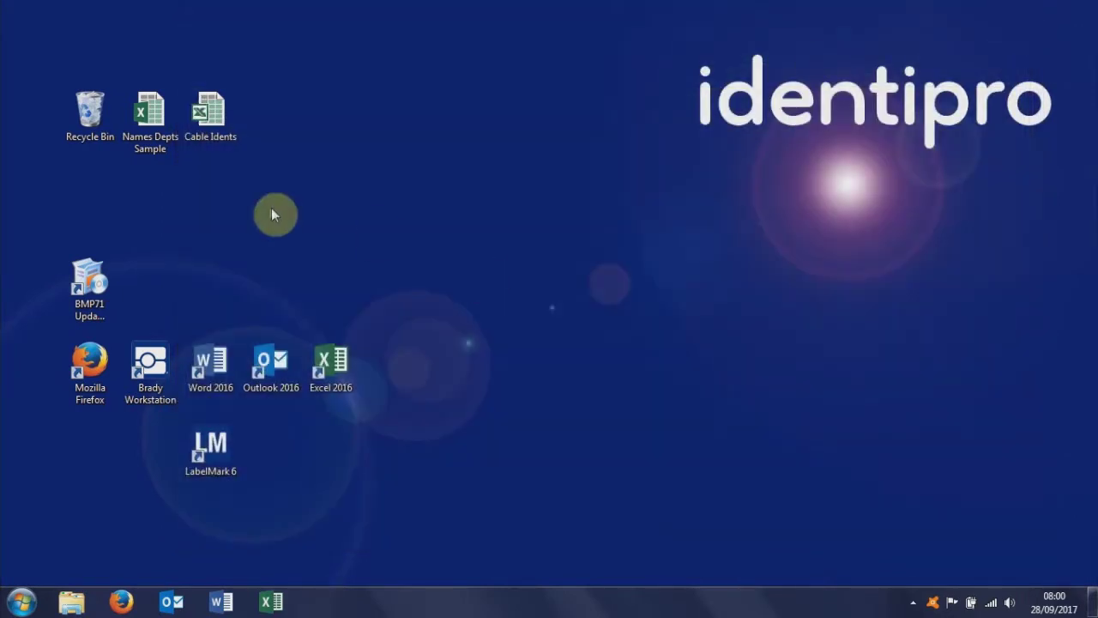
pyautogui.doubleClick(221, 116)
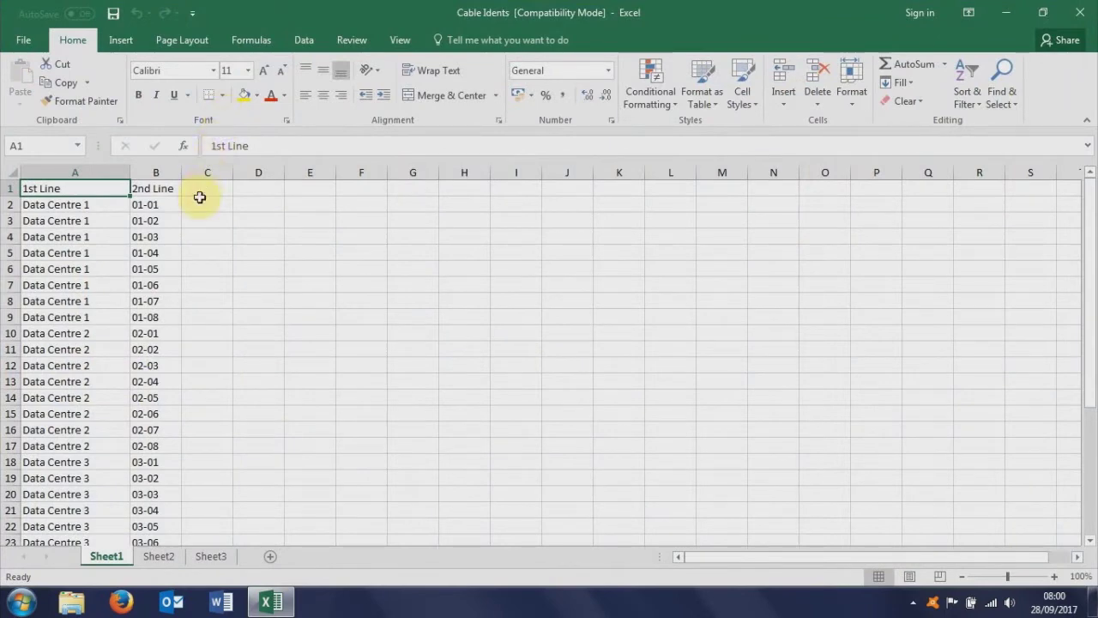
pyautogui.click(13, 188)
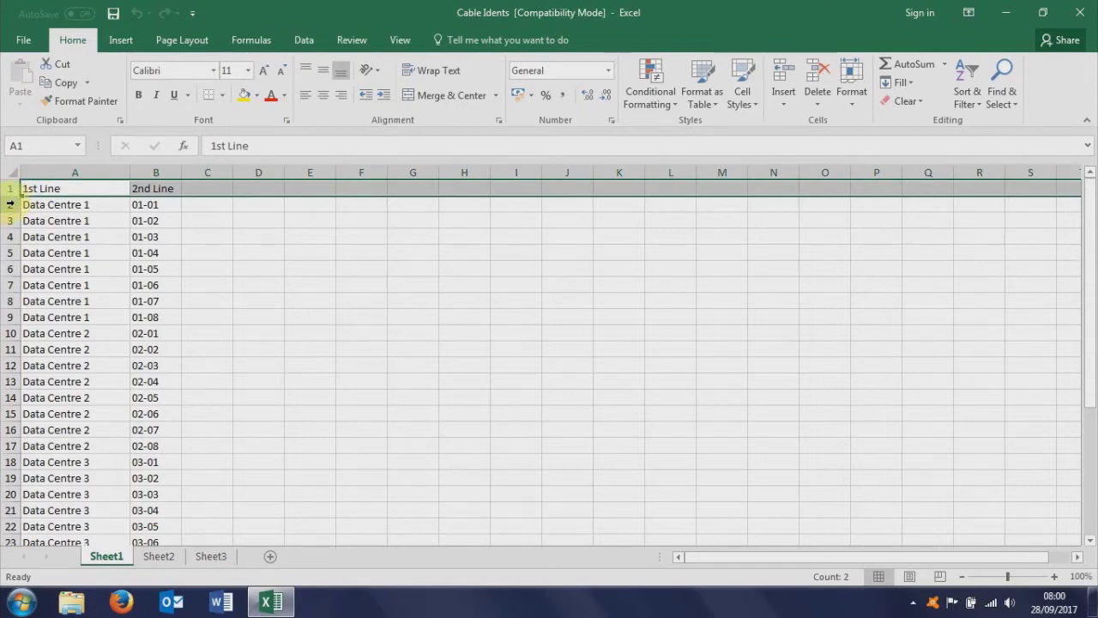
pyautogui.click(11, 204)
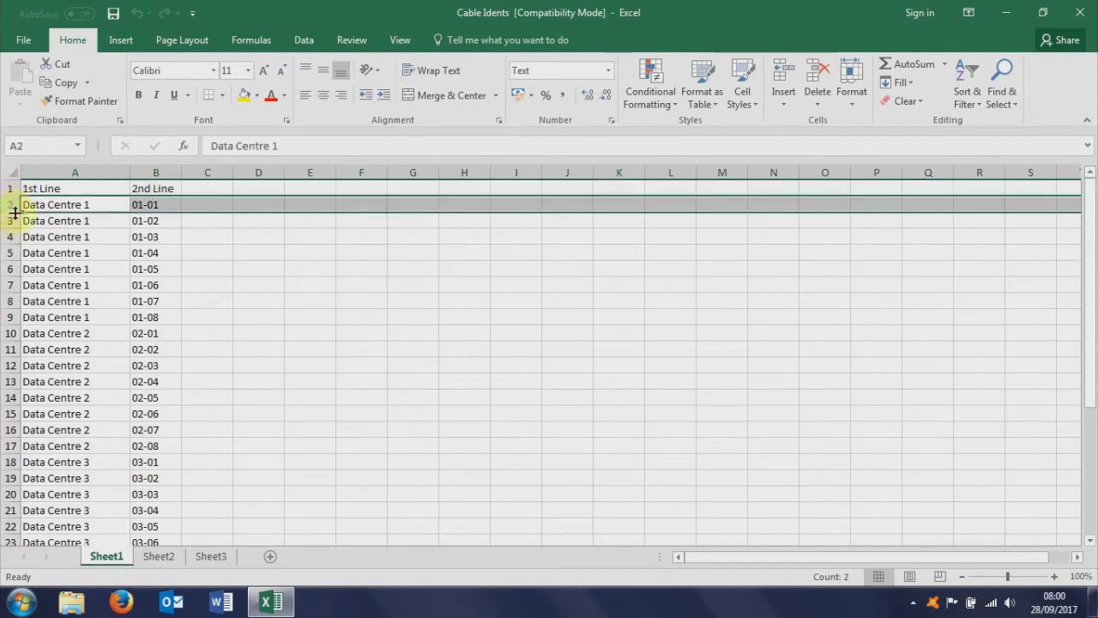
pyautogui.click(10, 221)
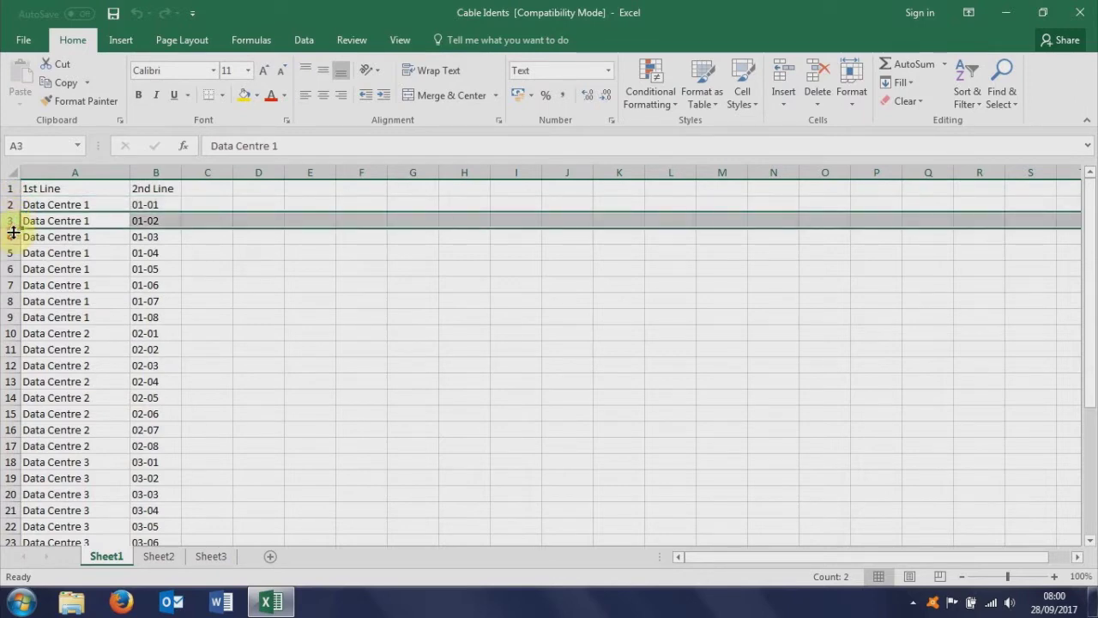
pyautogui.click(8, 238)
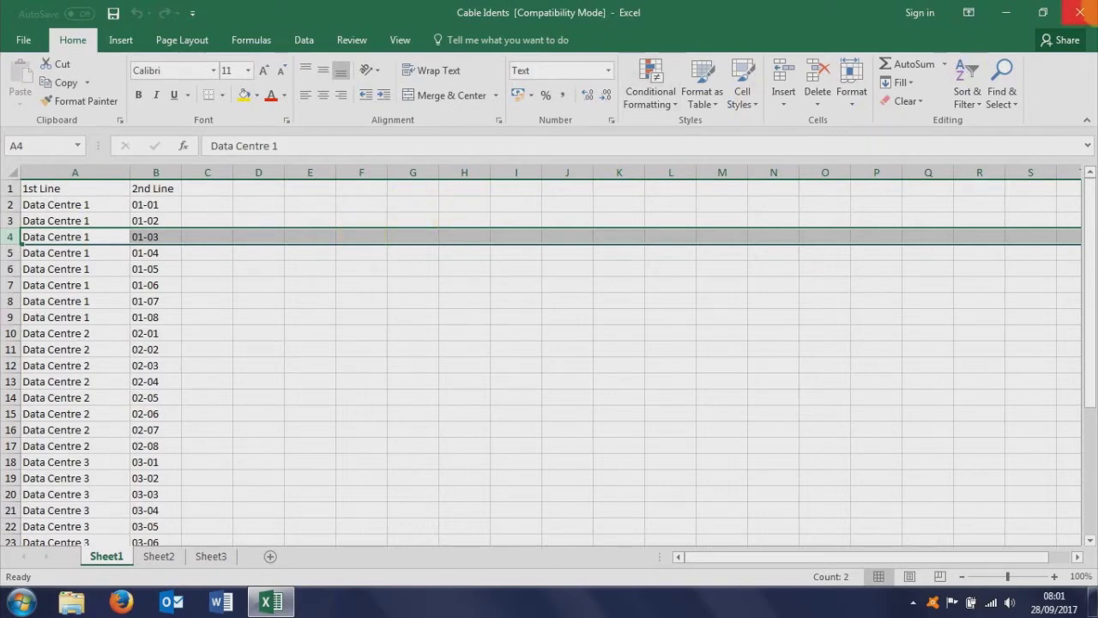
pyautogui.click(1079, 12)
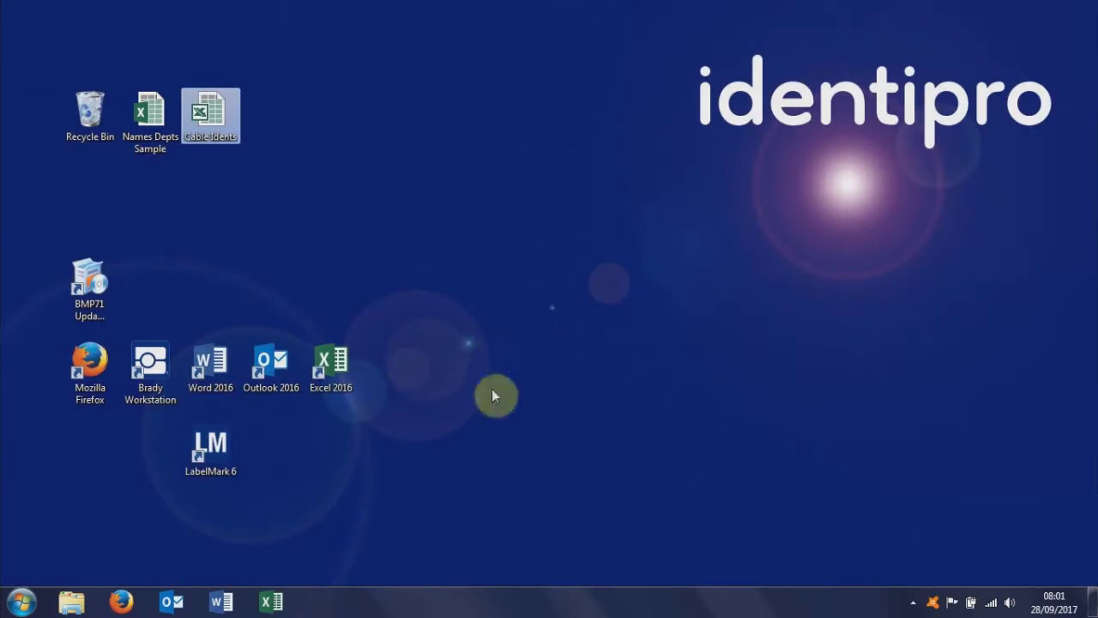
# - Launch LabelMark 6, confirm BMP71 as the Default Printer in Options, and save
pyautogui.click(213, 453)
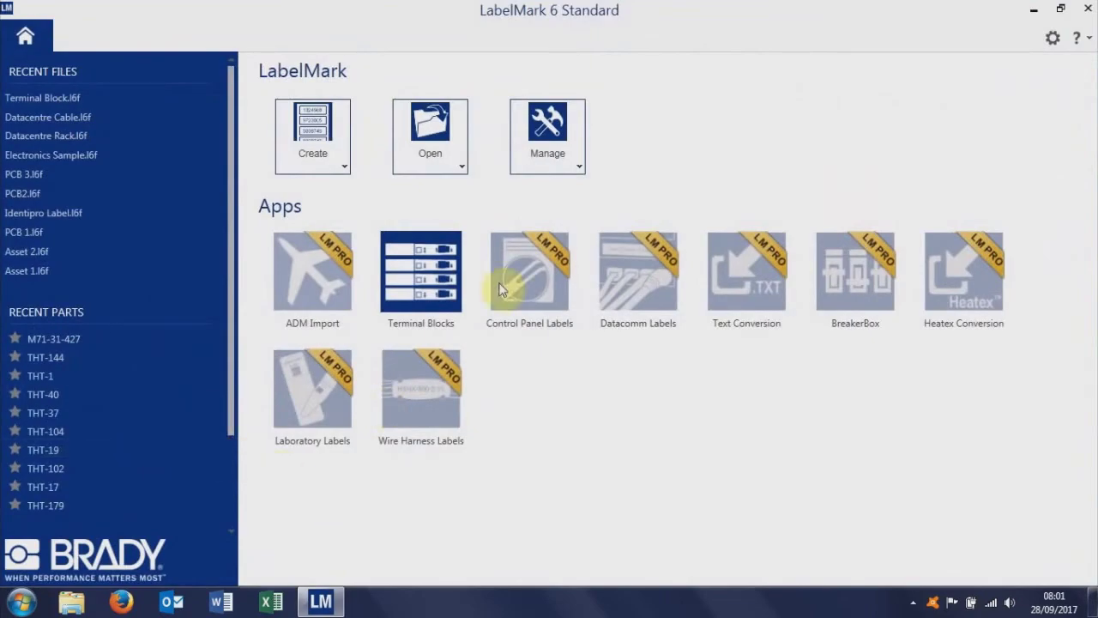
pyautogui.click(1053, 40)
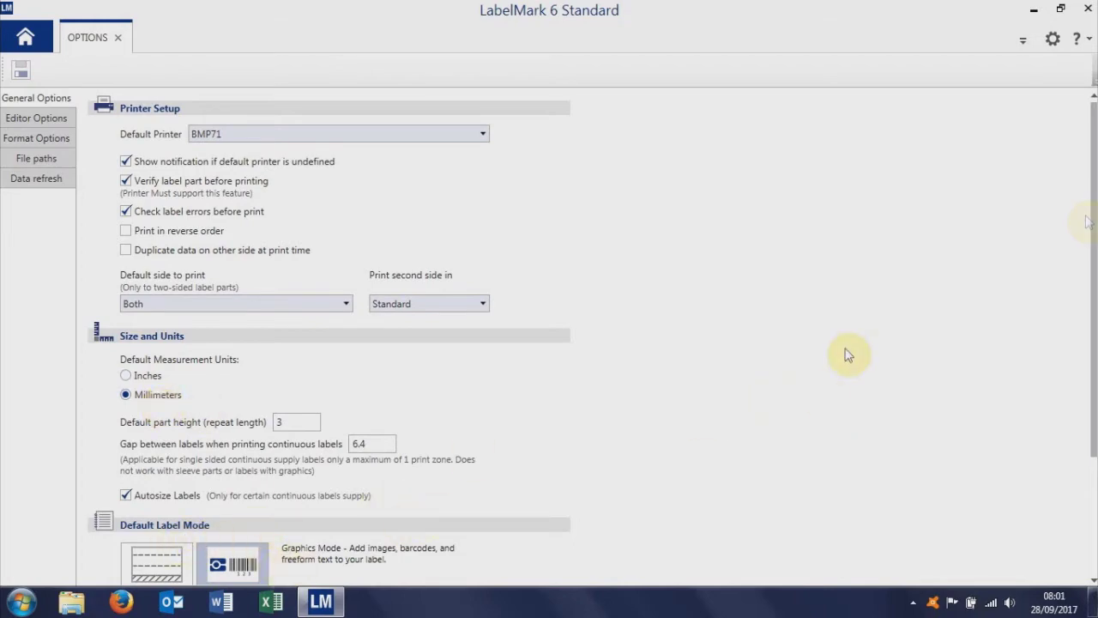
pyautogui.moveTo(1091, 228); pyautogui.dragTo(1095, 268)
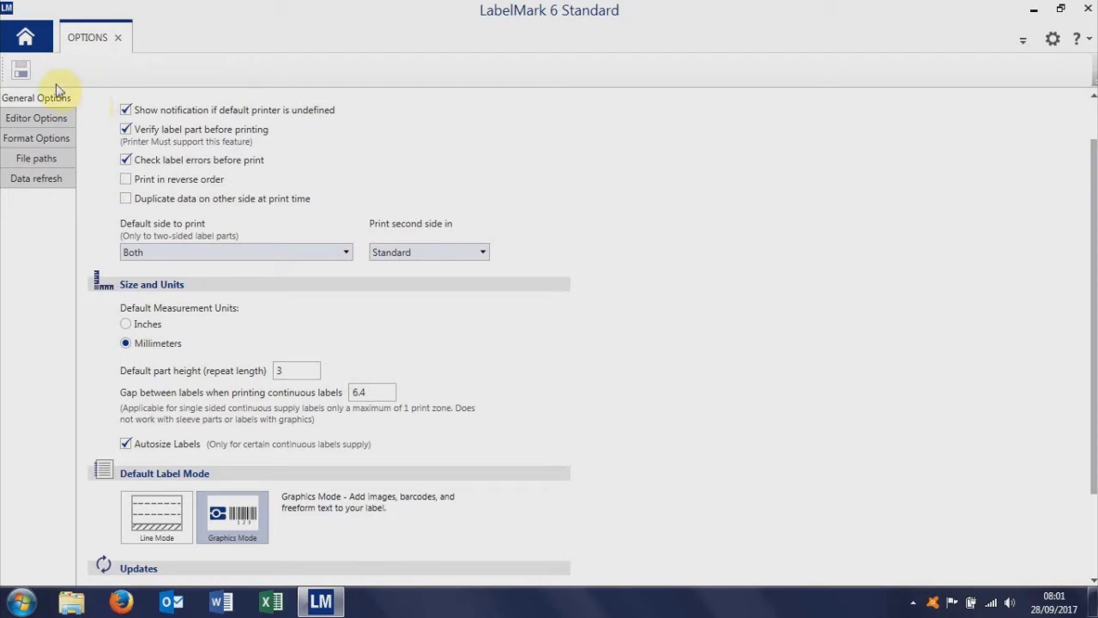
pyautogui.click(21, 76)
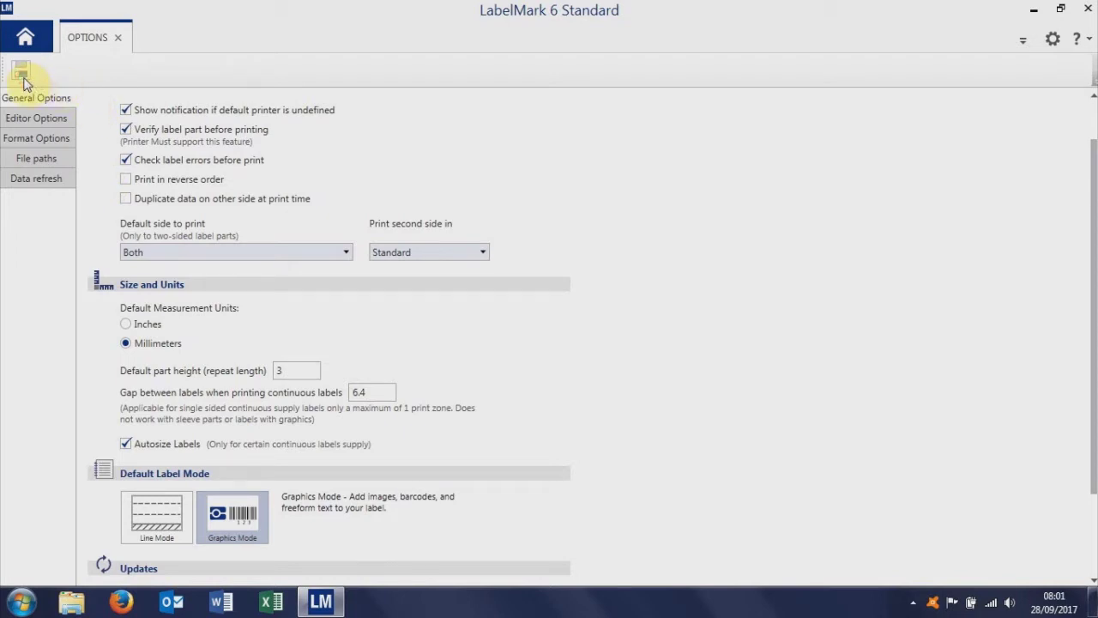
pyautogui.click(117, 38)
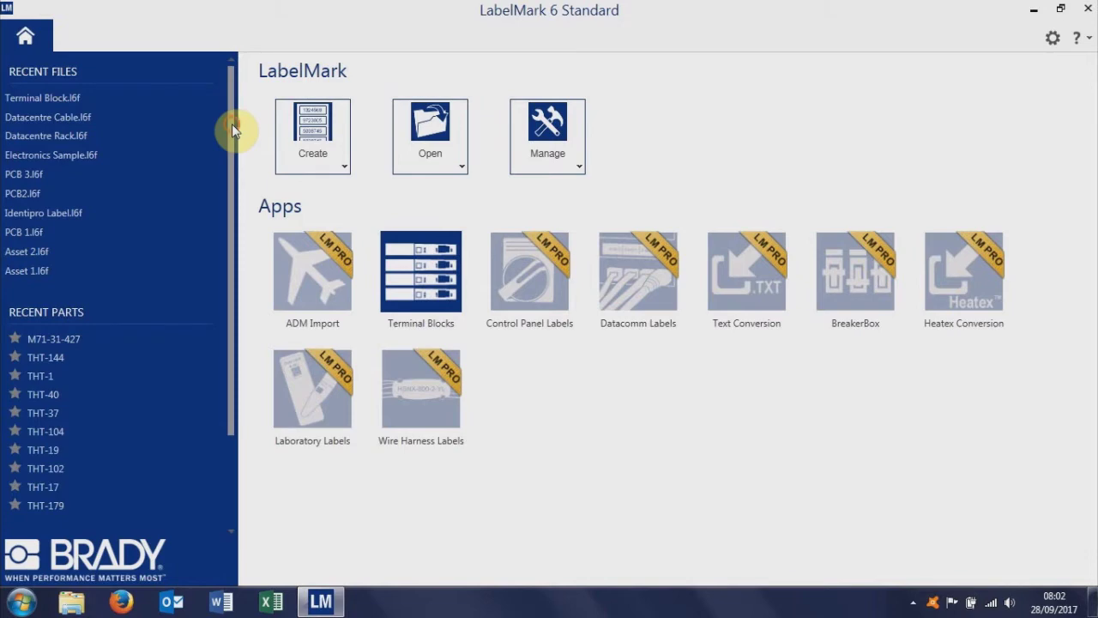
# - Create a new label for part M71-31-427 from the BMP71 under Installed Smart Printers
pyautogui.moveTo(231, 123); pyautogui.dragTo(231, 269)
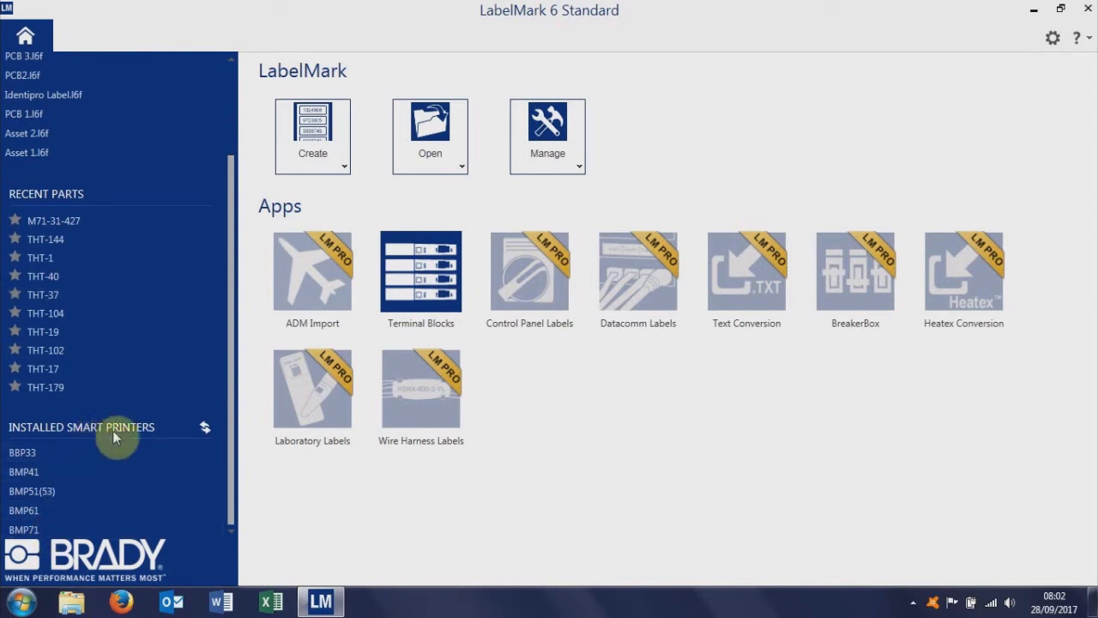
pyautogui.click(26, 529)
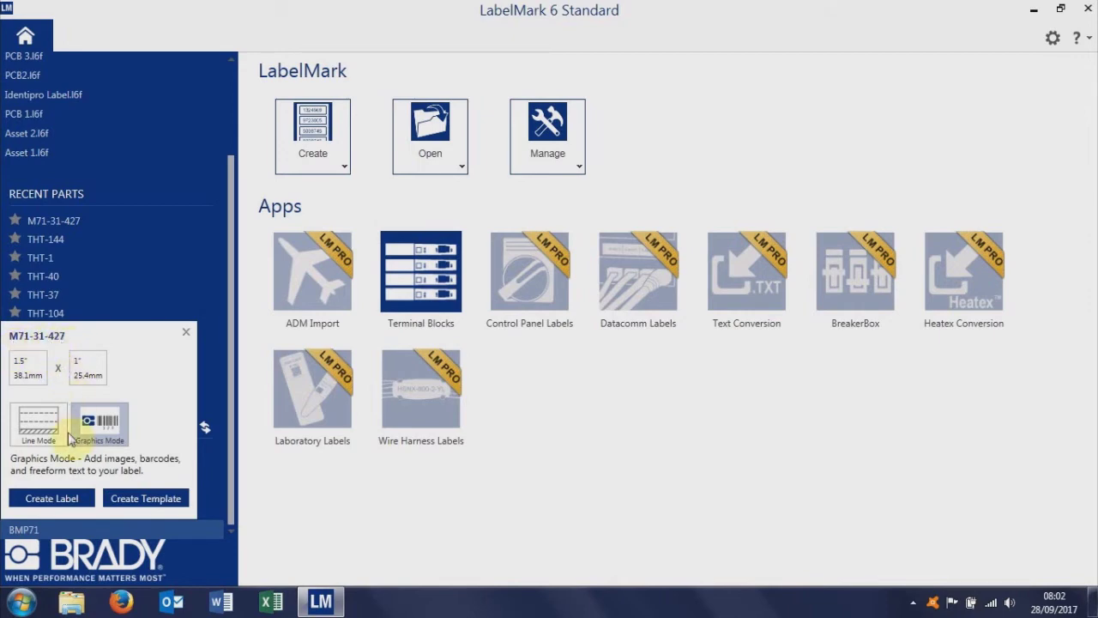
pyautogui.click(69, 500)
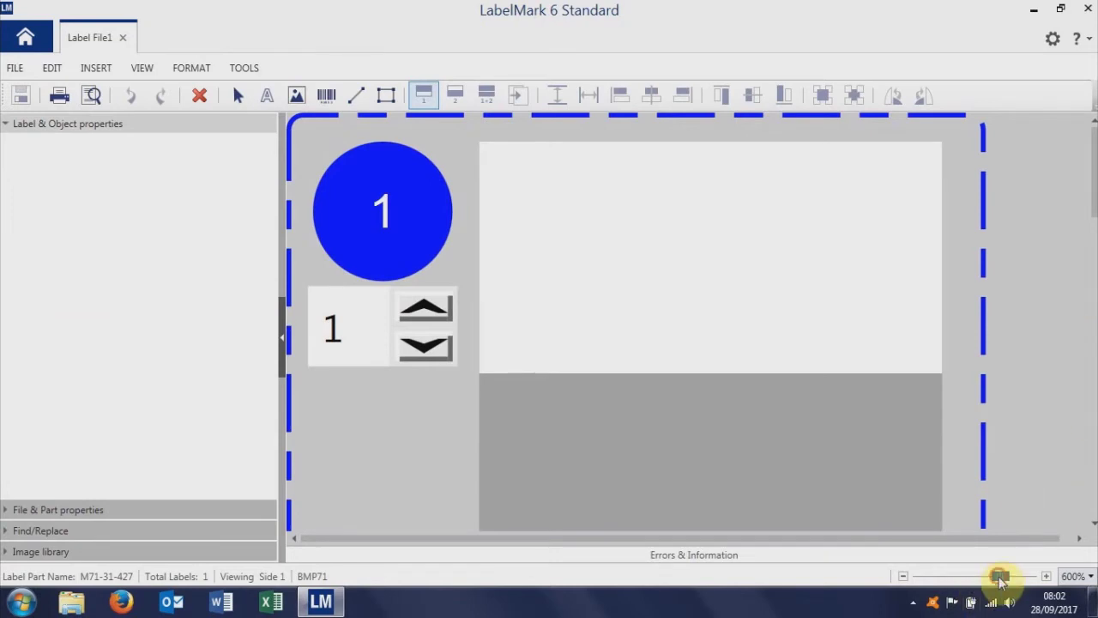
# - Zoom the label view to about 635% so the blank label fills the editor
pyautogui.moveTo(1000, 581); pyautogui.dragTo(963, 581)
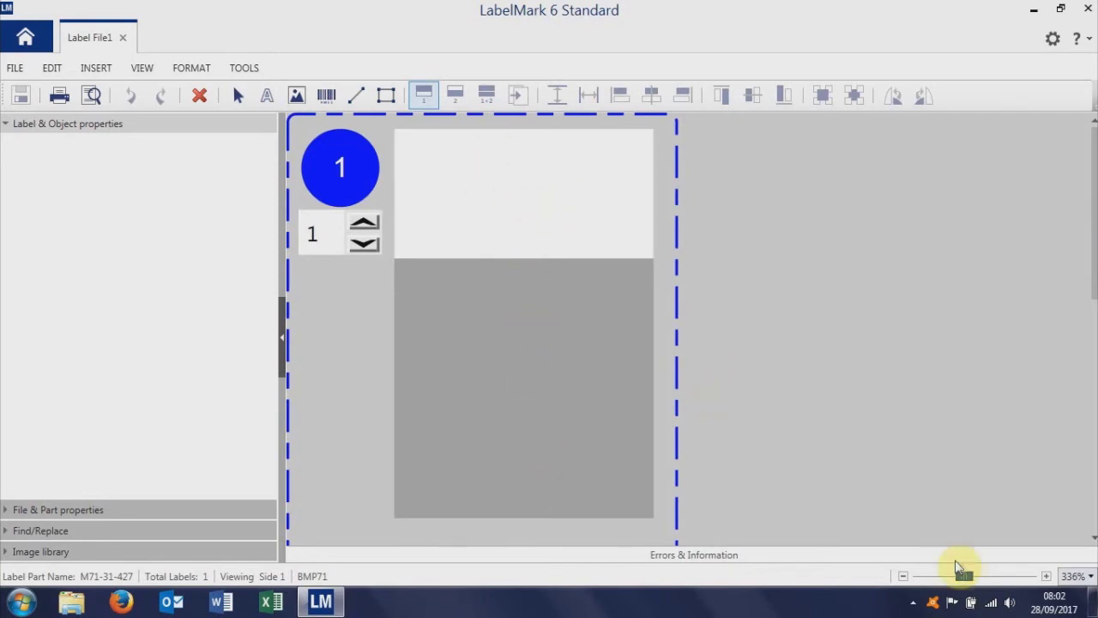
pyautogui.moveTo(963, 578); pyautogui.dragTo(1006, 584)
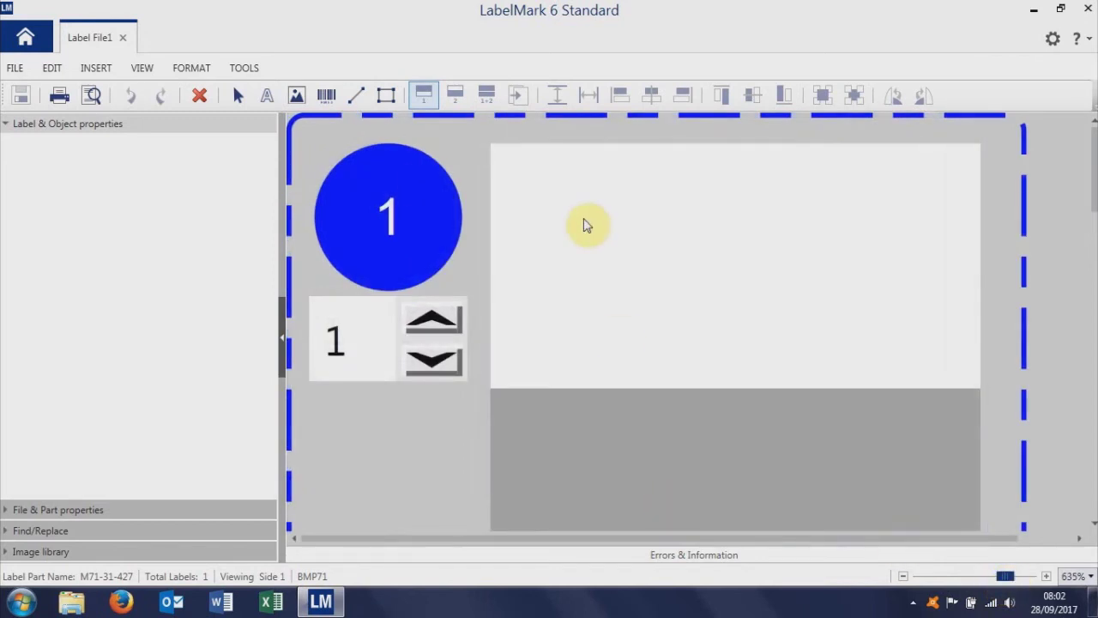
# - Start an external data import with the Cable Idents Excel spreadsheet as the source
pyautogui.click(91, 68)
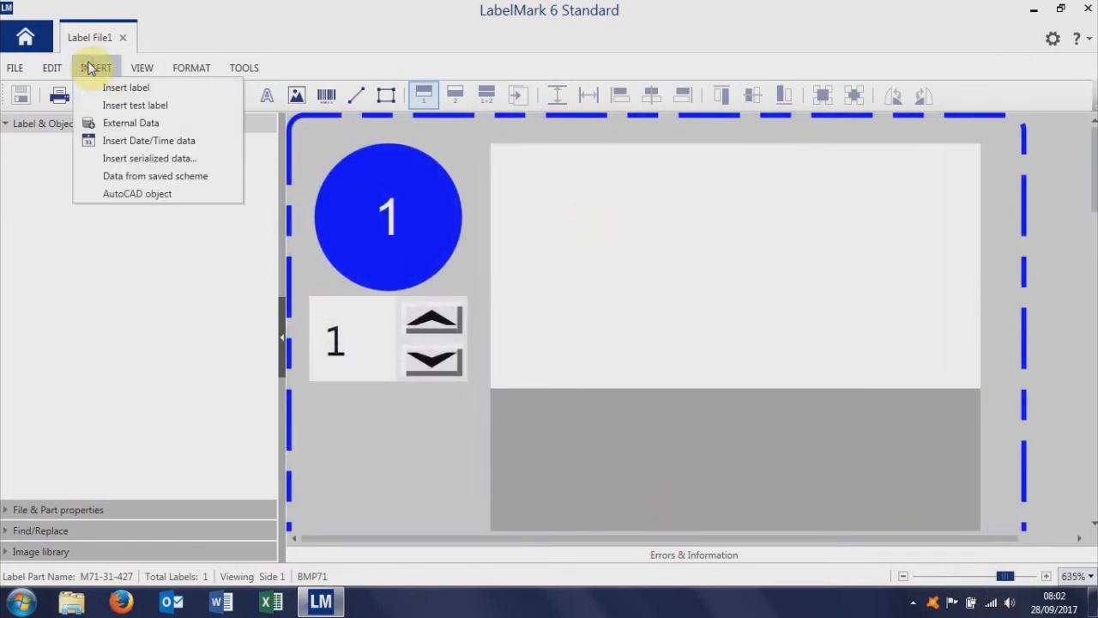
pyautogui.click(131, 122)
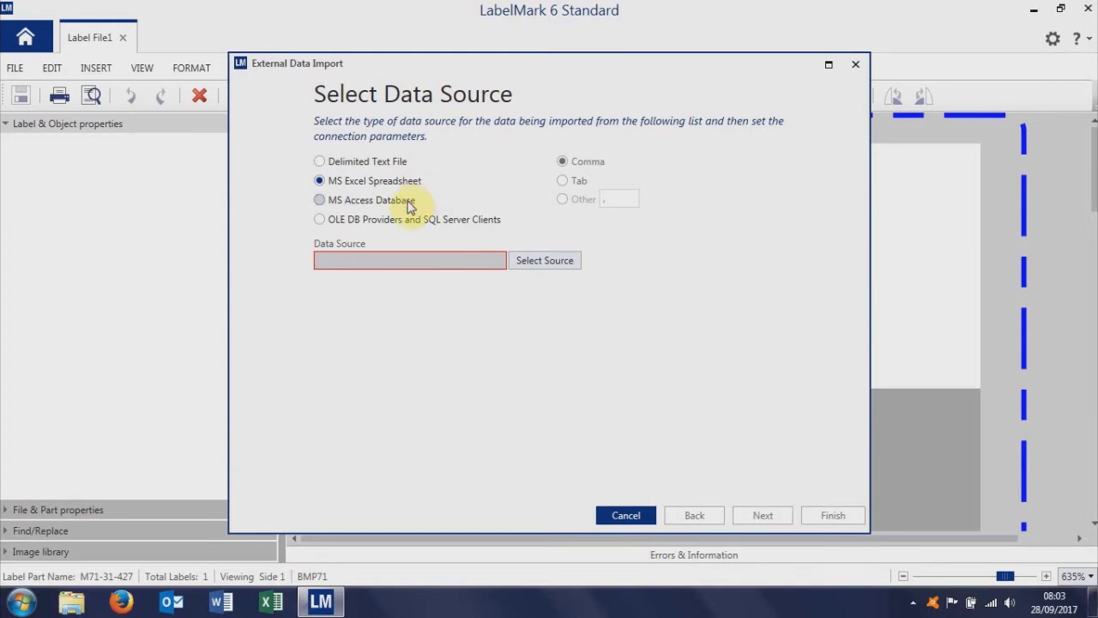
pyautogui.click(557, 261)
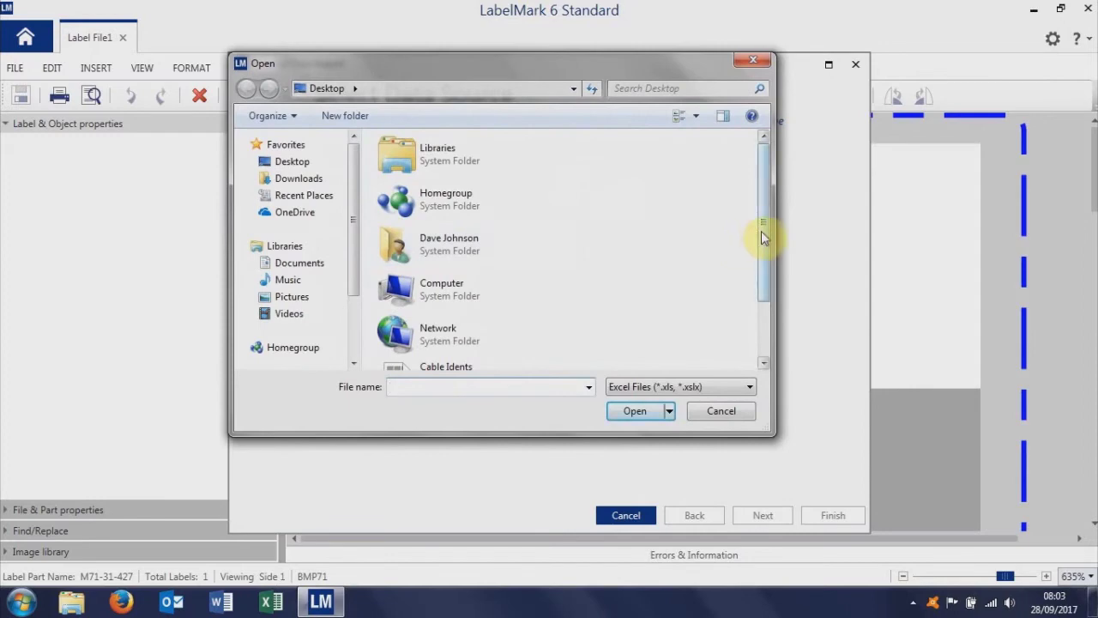
pyautogui.moveTo(764, 232); pyautogui.dragTo(764, 306)
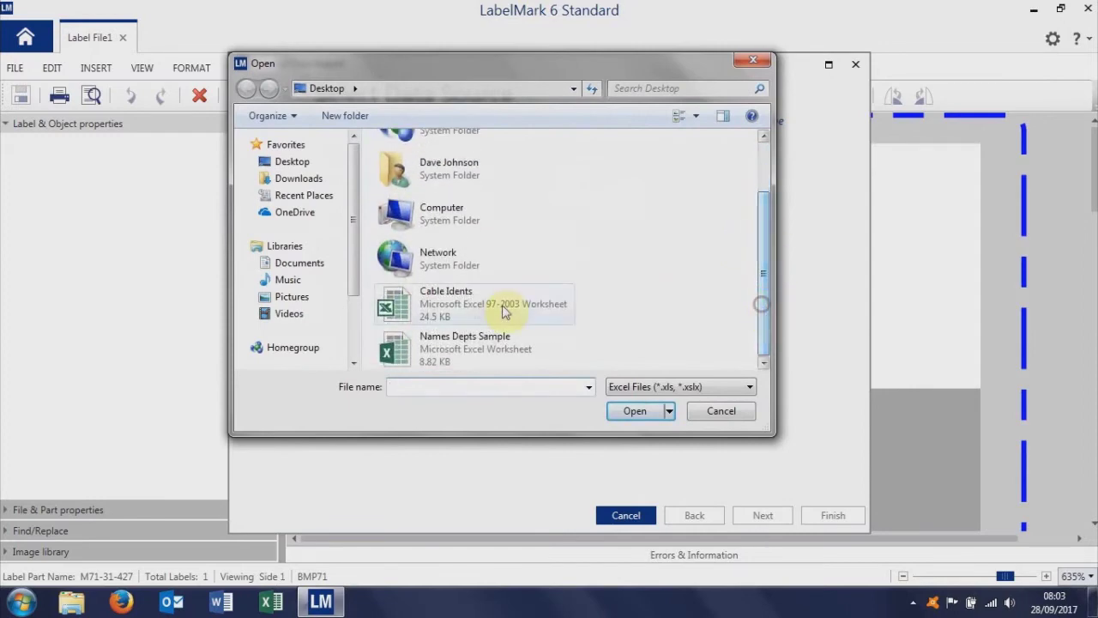
pyautogui.doubleClick(470, 313)
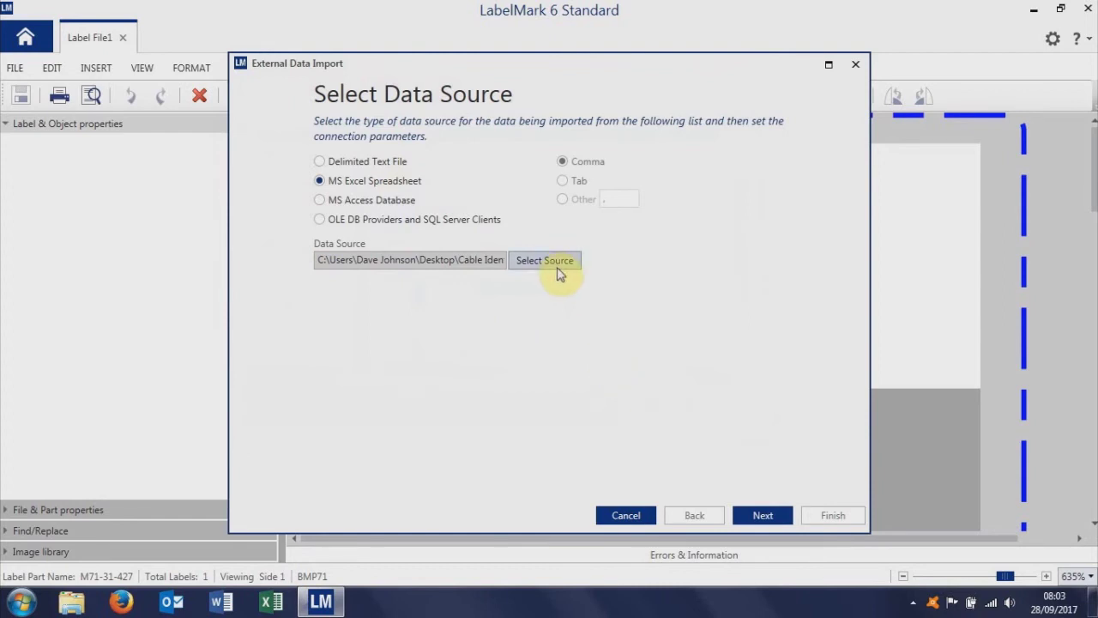
# - Place the Sheet1$ 1st Line and 2nd Line fields on the label, generating 33 labels
pyautogui.click(772, 518)
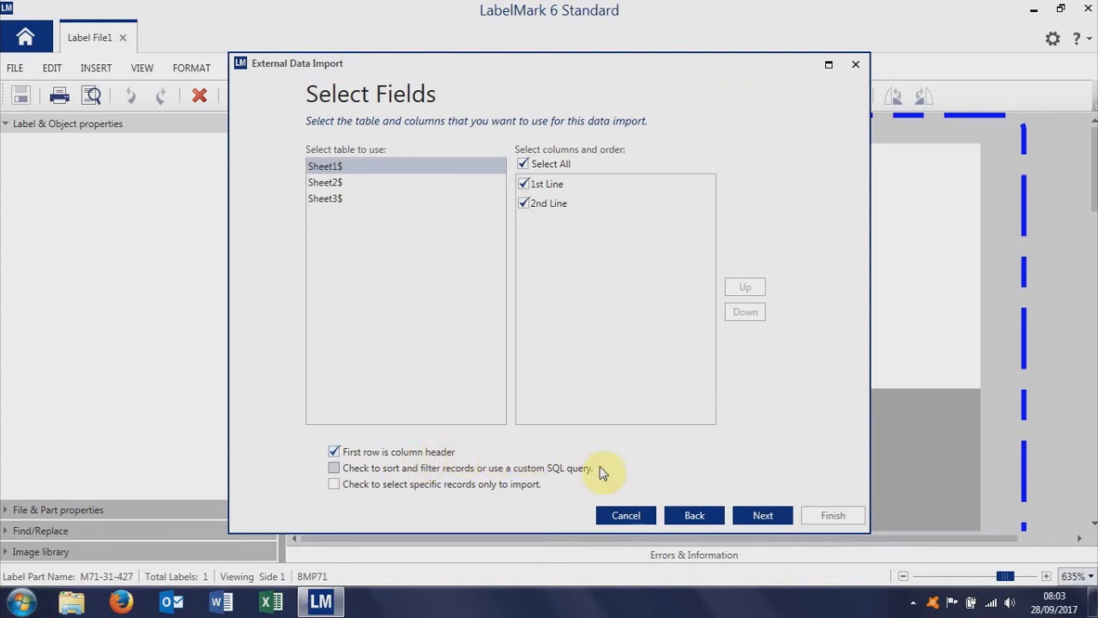
pyautogui.click(759, 516)
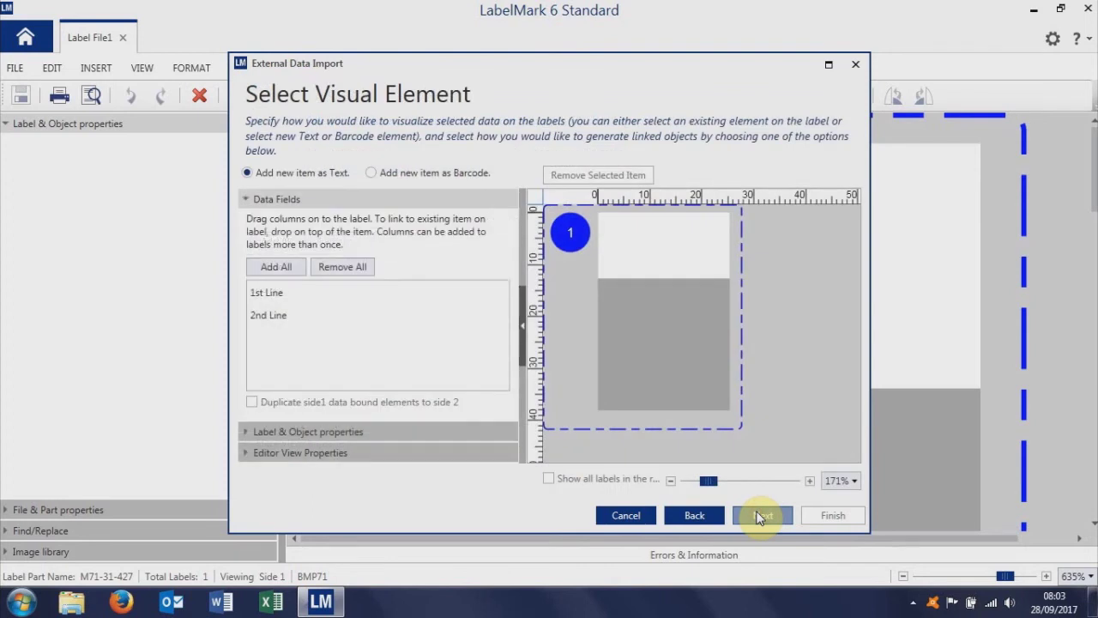
pyautogui.moveTo(700, 255); pyautogui.dragTo(653, 228)
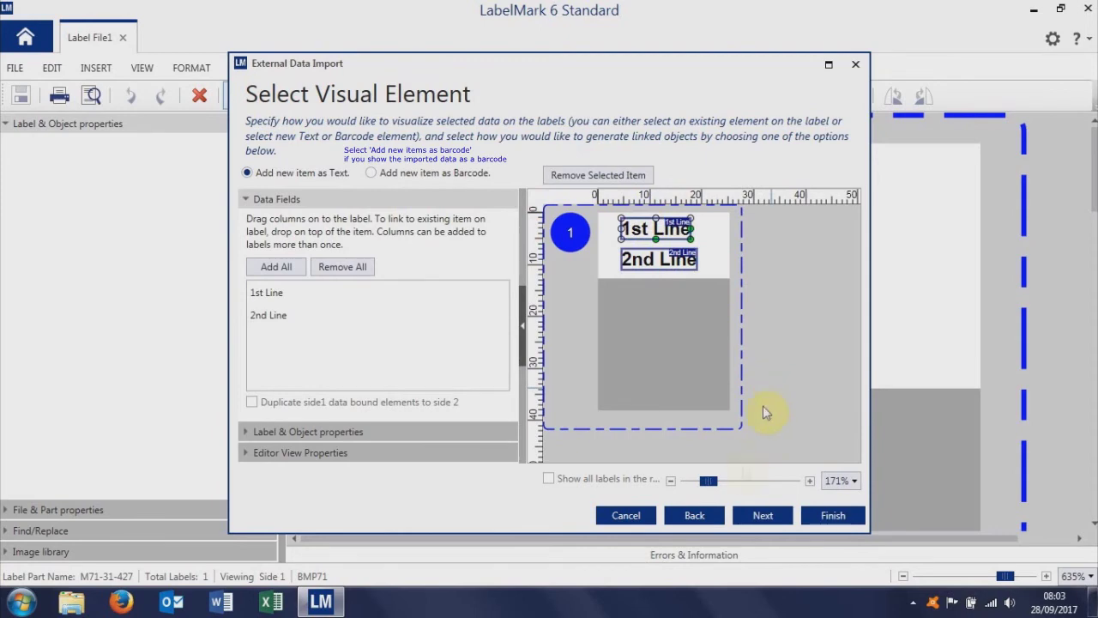
pyautogui.click(815, 515)
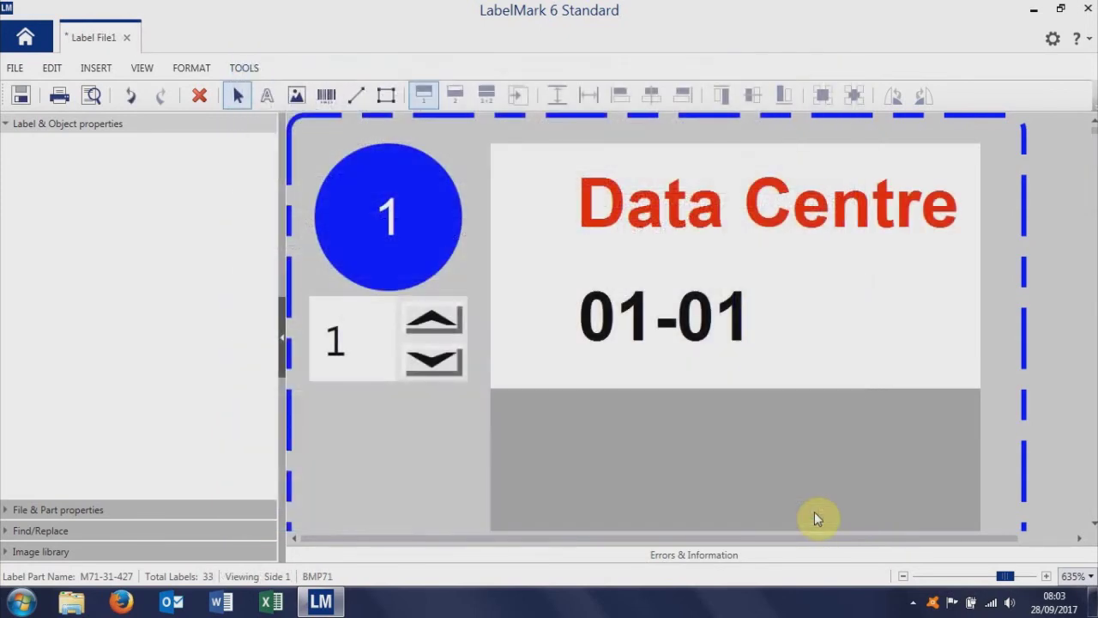
# - Set the Data Centre 1 line to 8 pt and centre it horizontally above 01-01
pyautogui.click(675, 204)
pyautogui.moveTo(675, 204); pyautogui.dragTo(644, 206)
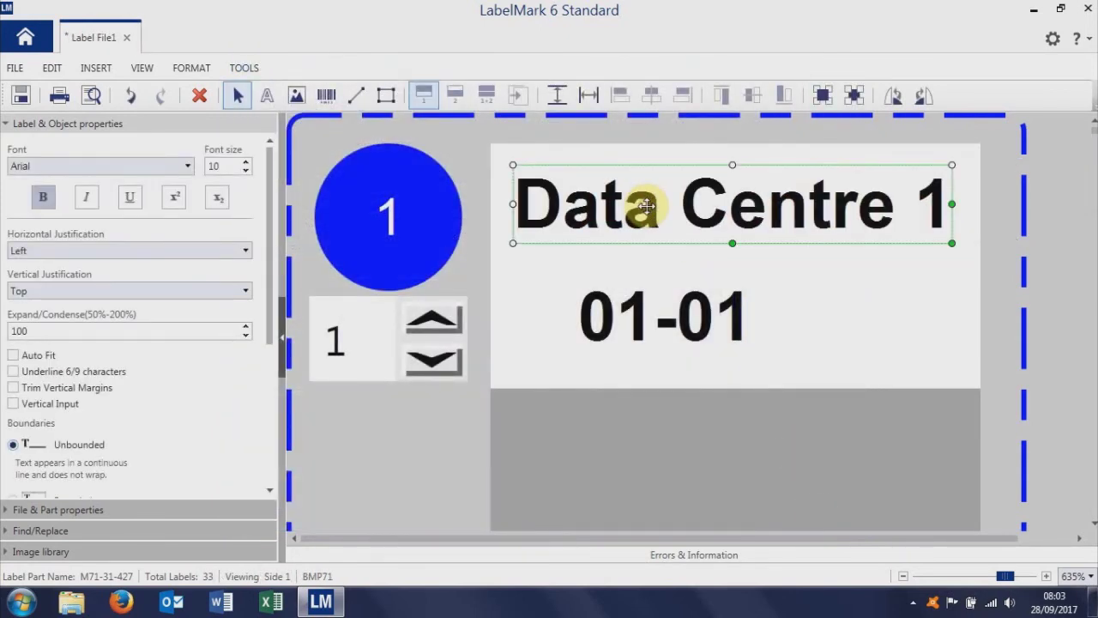
pyautogui.click(245, 170)
pyautogui.click(245, 170)
pyautogui.click(245, 170)
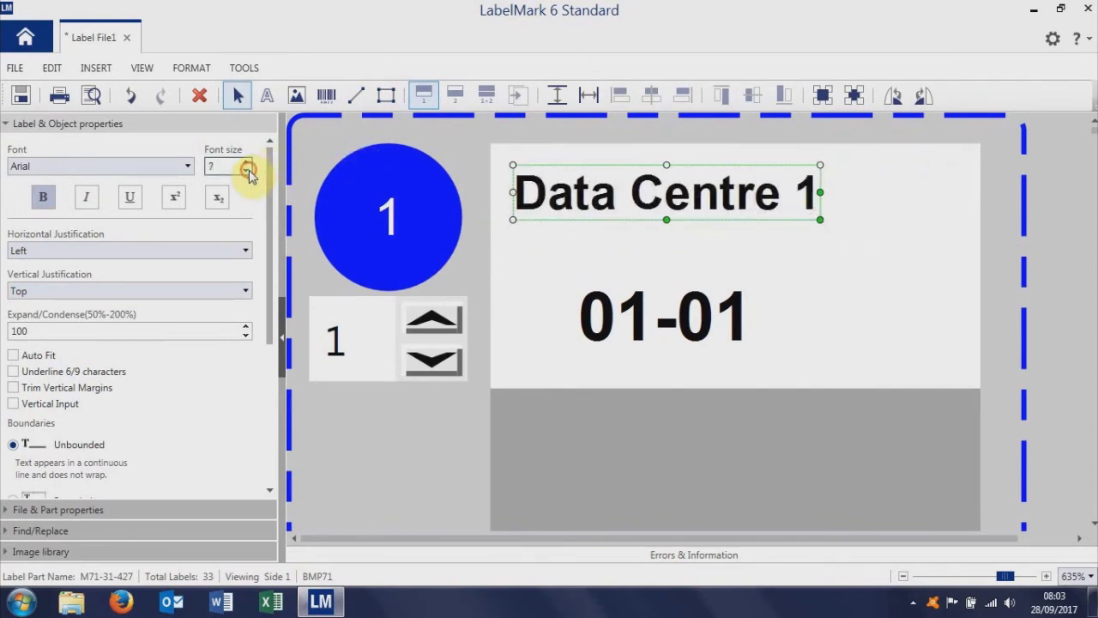
pyautogui.click(246, 162)
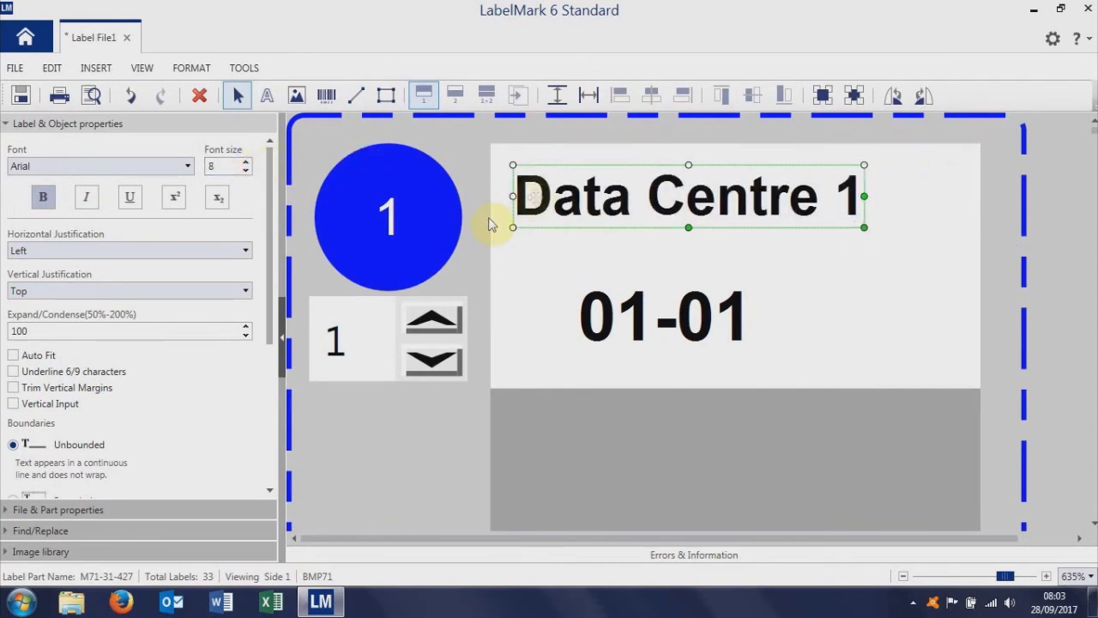
pyautogui.click(555, 100)
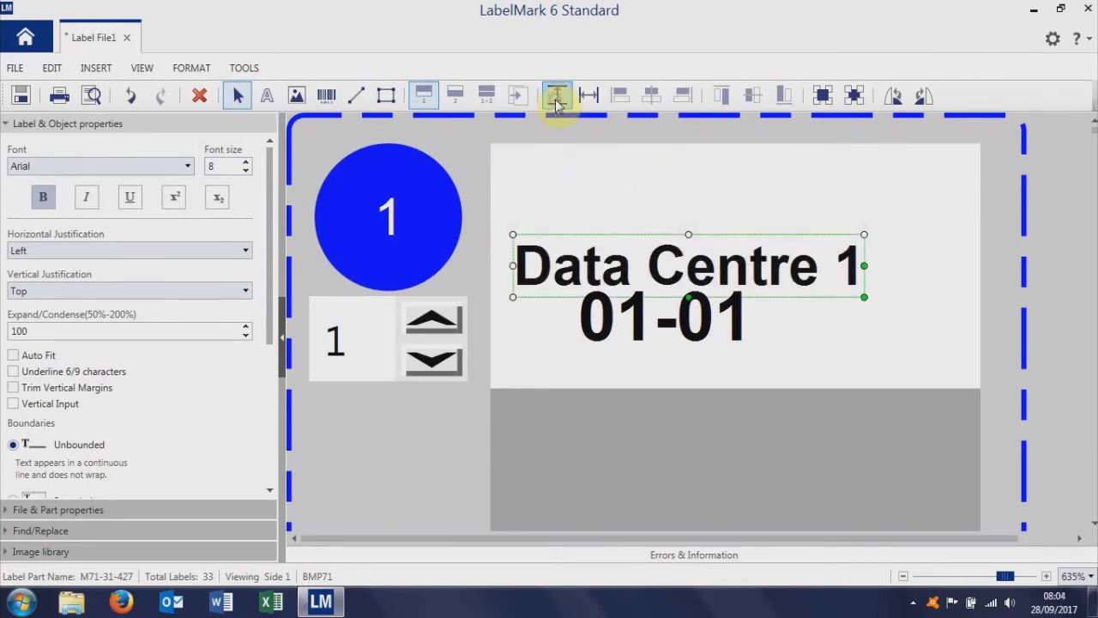
pyautogui.moveTo(710, 257); pyautogui.dragTo(735, 208)
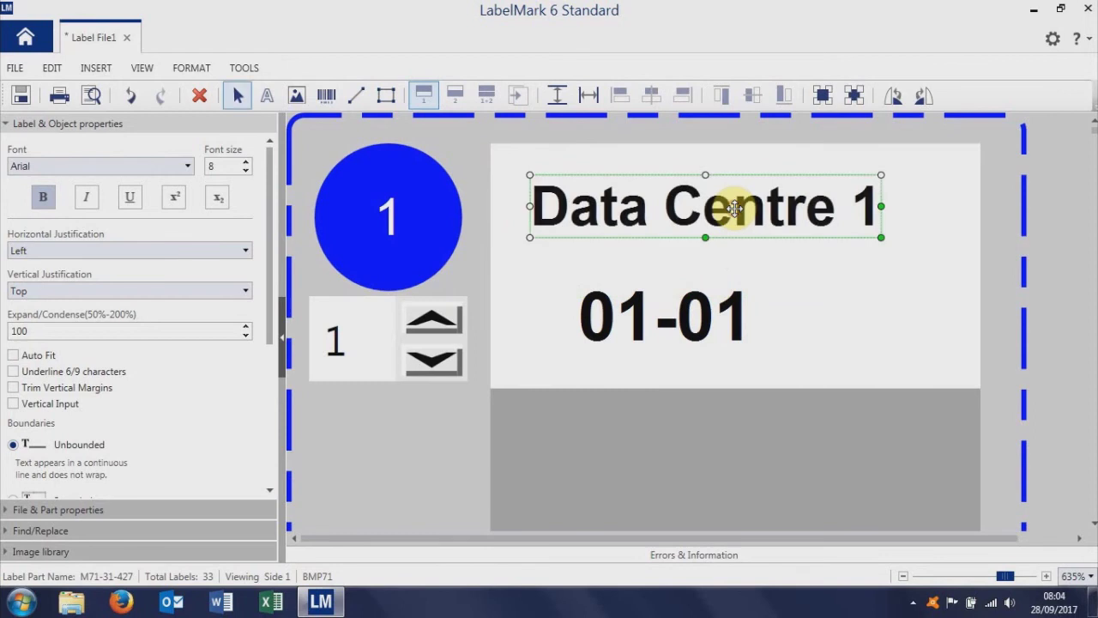
pyautogui.click(586, 98)
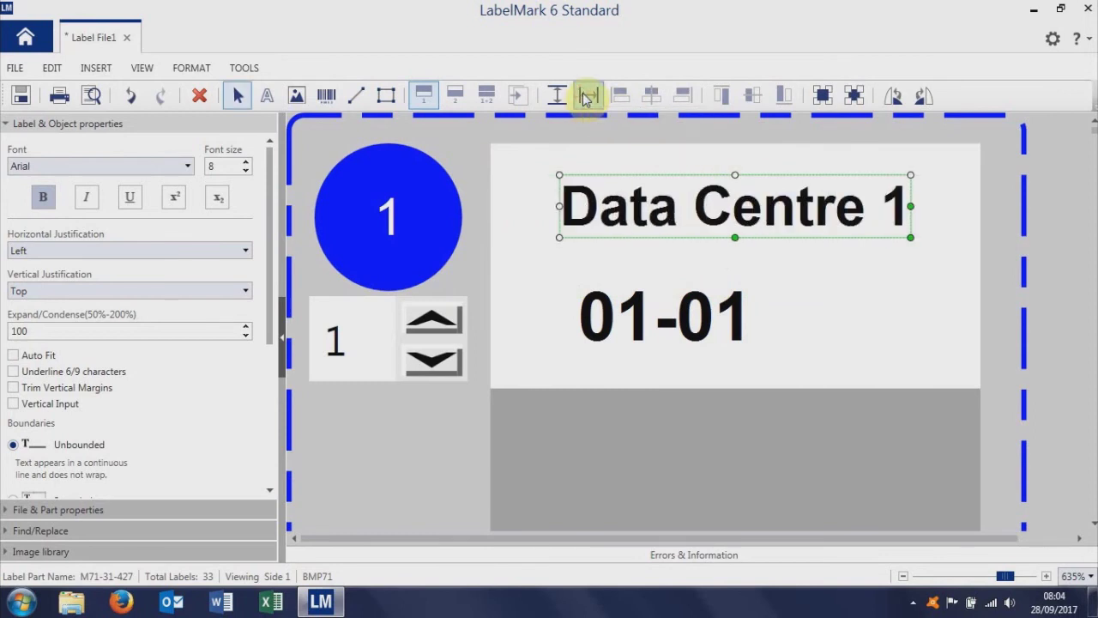
# - Set the 01-01 line to 8 pt and centre it horizontally on the label
pyautogui.click(633, 307)
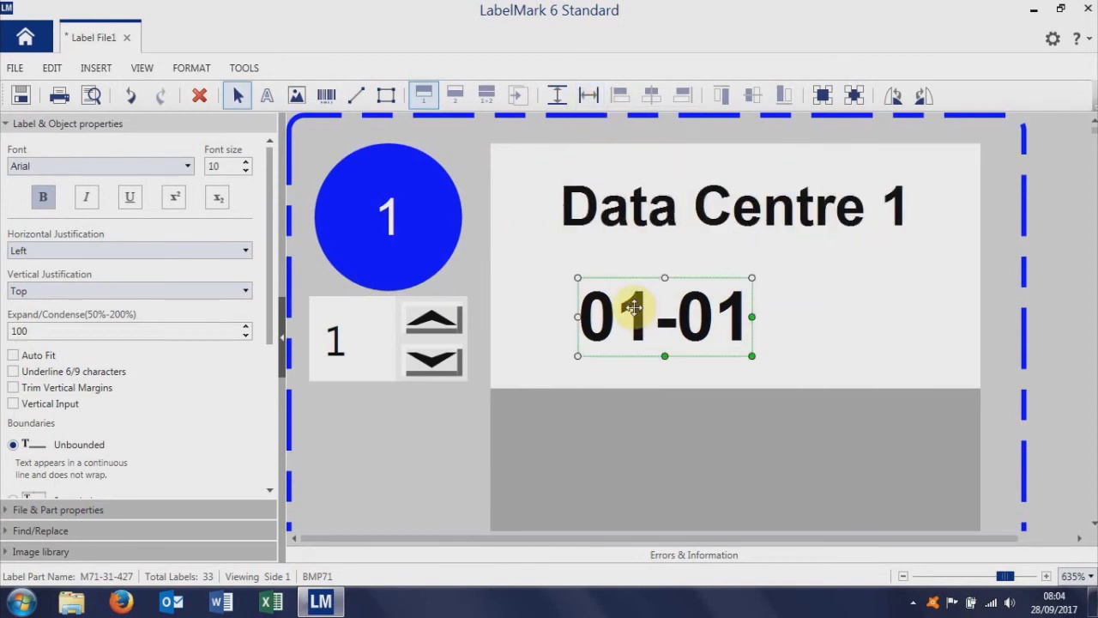
pyautogui.click(246, 161)
pyautogui.click(246, 161)
pyautogui.click(246, 163)
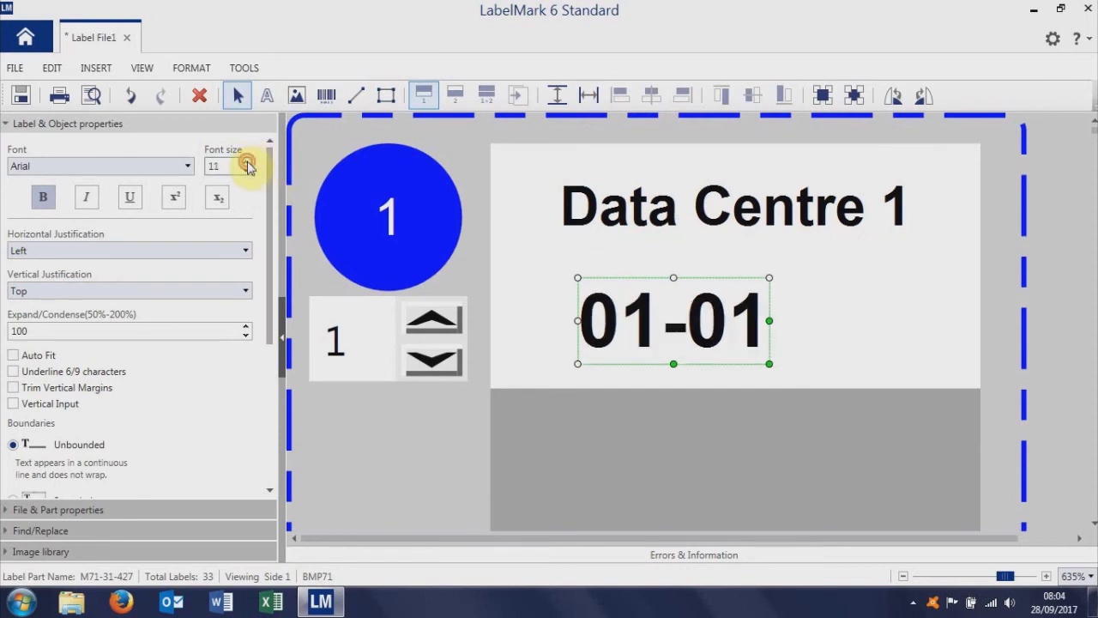
pyautogui.click(246, 171)
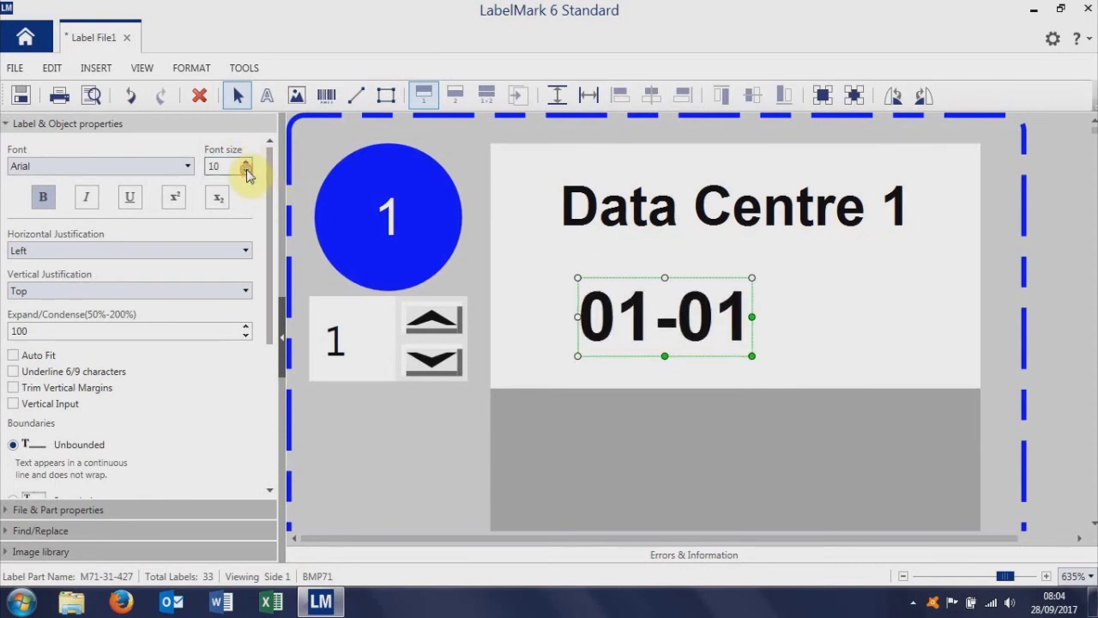
pyautogui.click(246, 171)
pyautogui.click(246, 171)
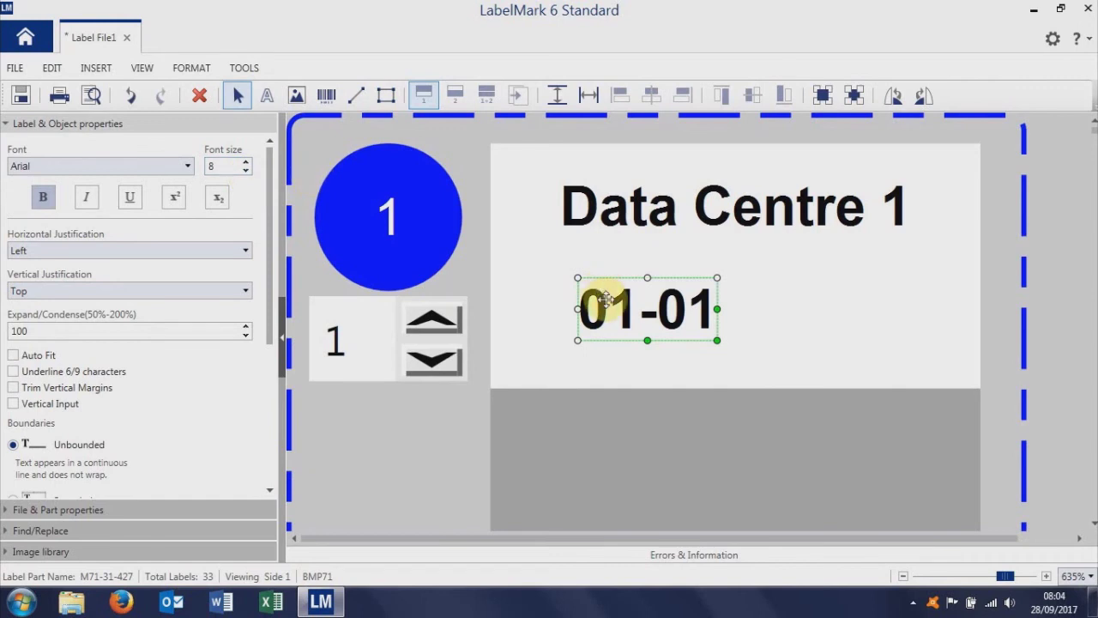
pyautogui.click(586, 96)
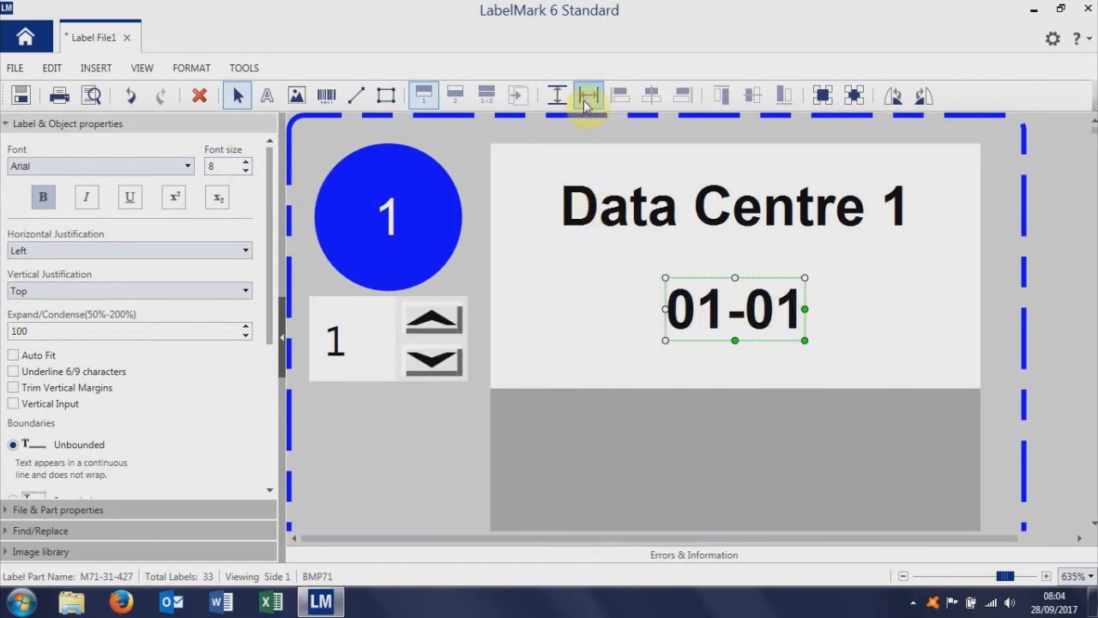
pyautogui.click(566, 343)
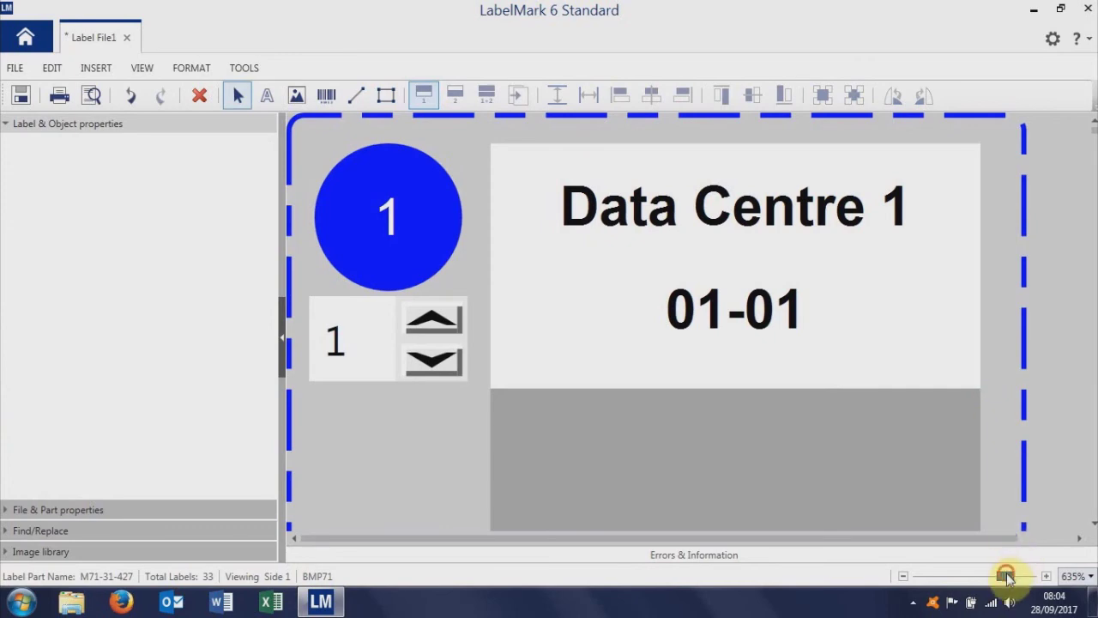
# - Zoom out to show several labels and open the Print dialog for all 33 labels
pyautogui.moveTo(1005, 573); pyautogui.dragTo(932, 581)
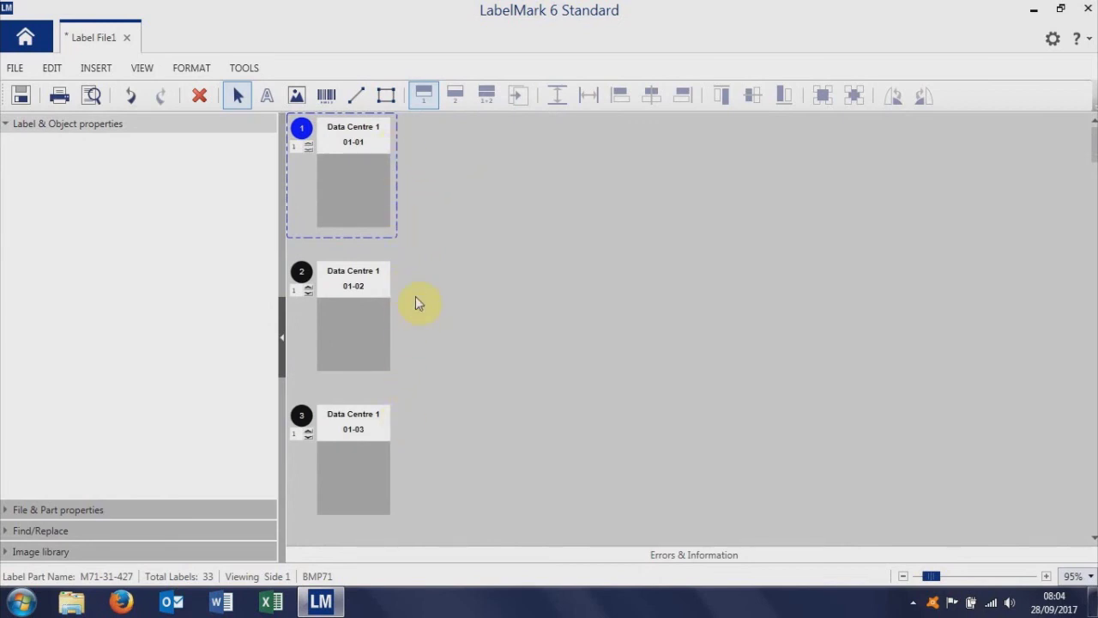
pyautogui.click(60, 95)
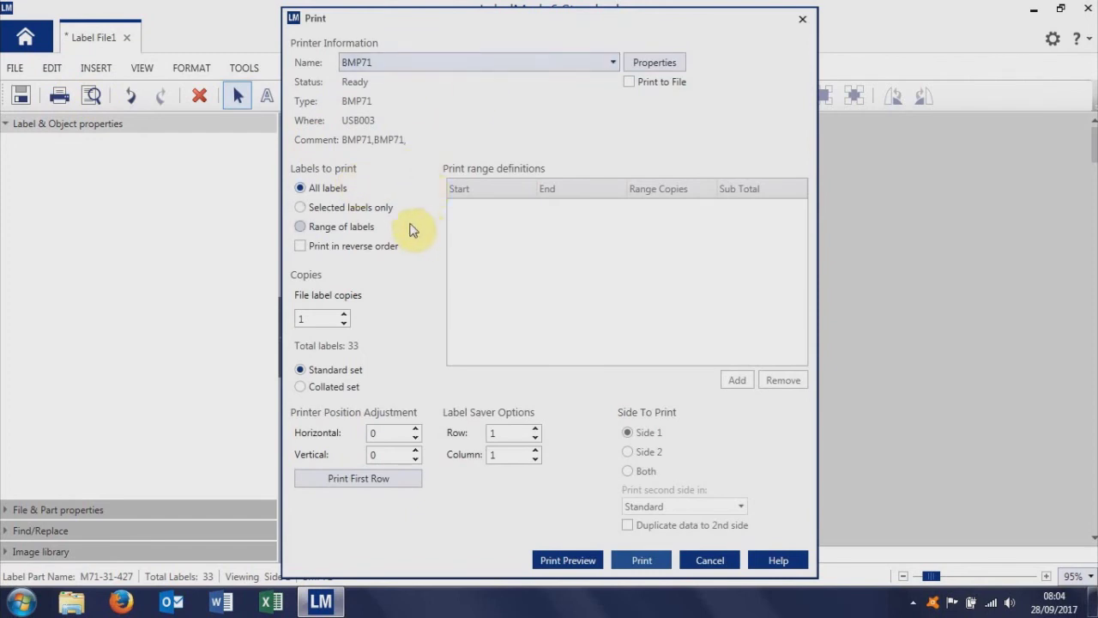
# - Print All labels with file label copies set to 2, giving 66 labels
pyautogui.click(302, 228)
pyautogui.click(551, 209)
pyautogui.write('2')
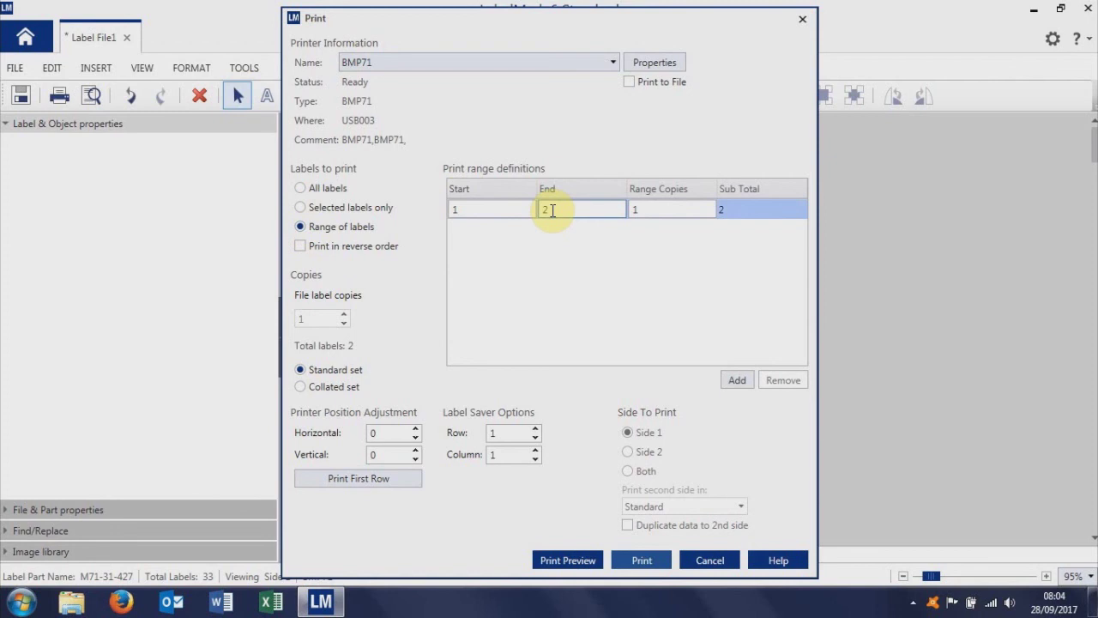
pyautogui.click(491, 210)
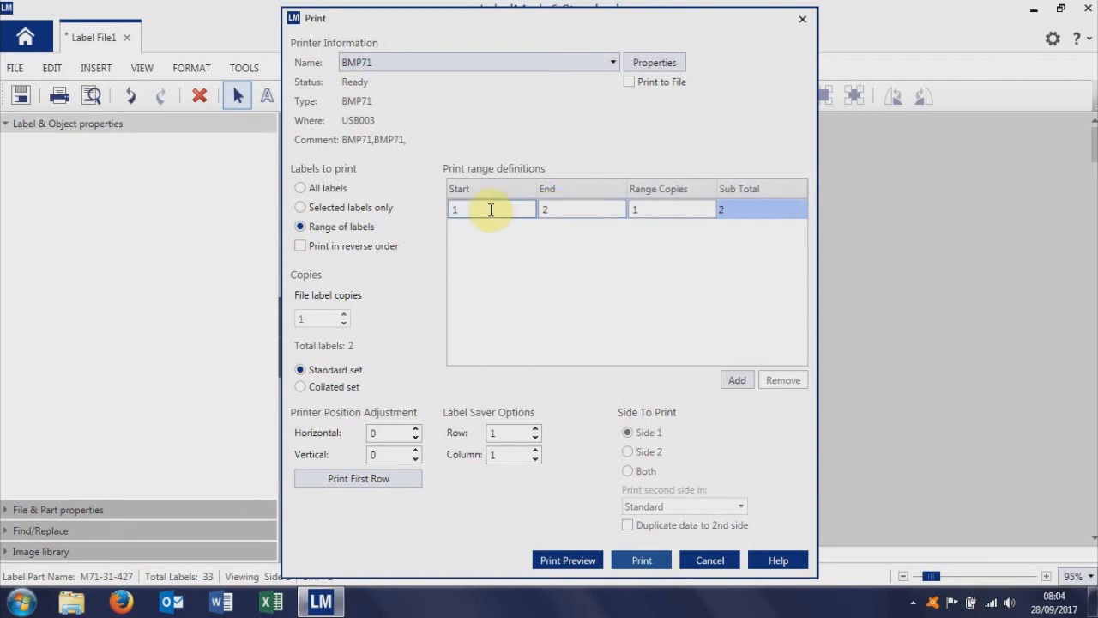
pyautogui.click(573, 232)
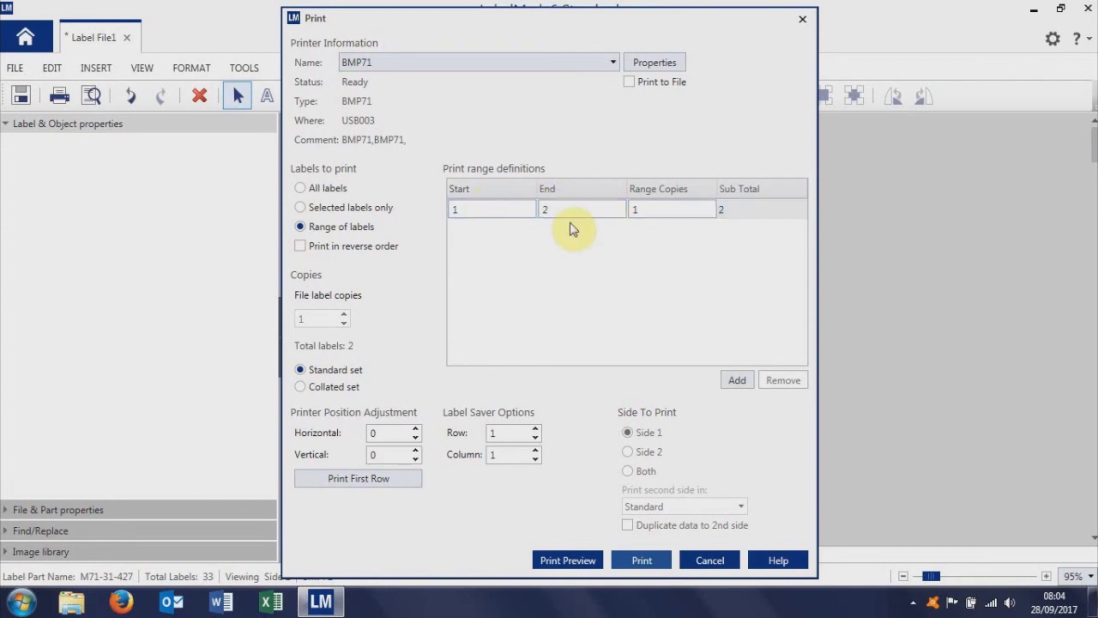
pyautogui.click(309, 188)
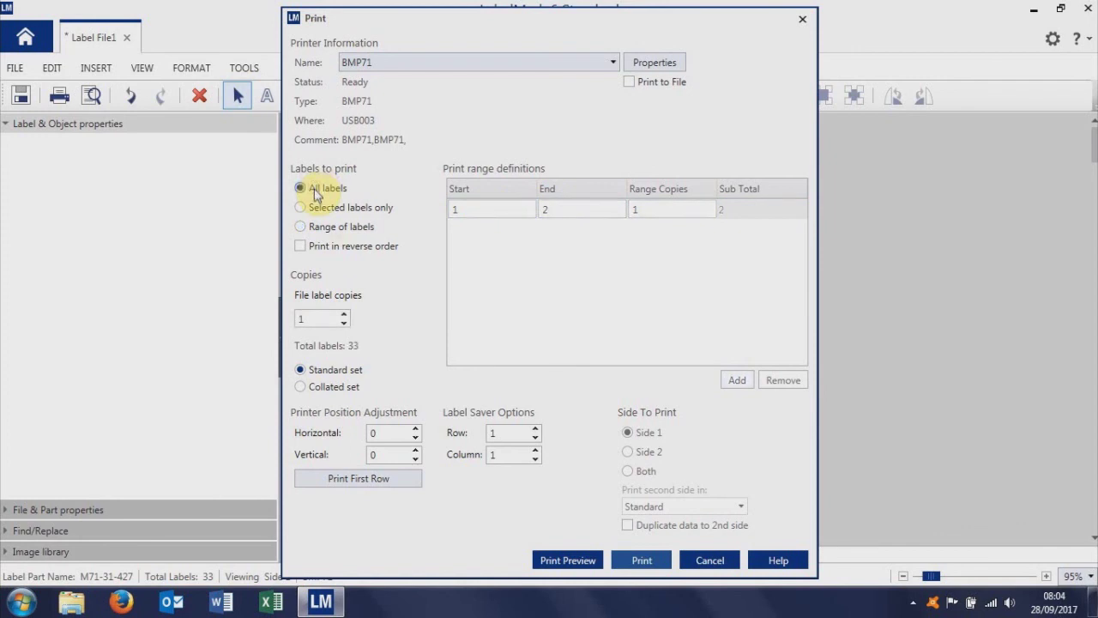
pyautogui.click(345, 314)
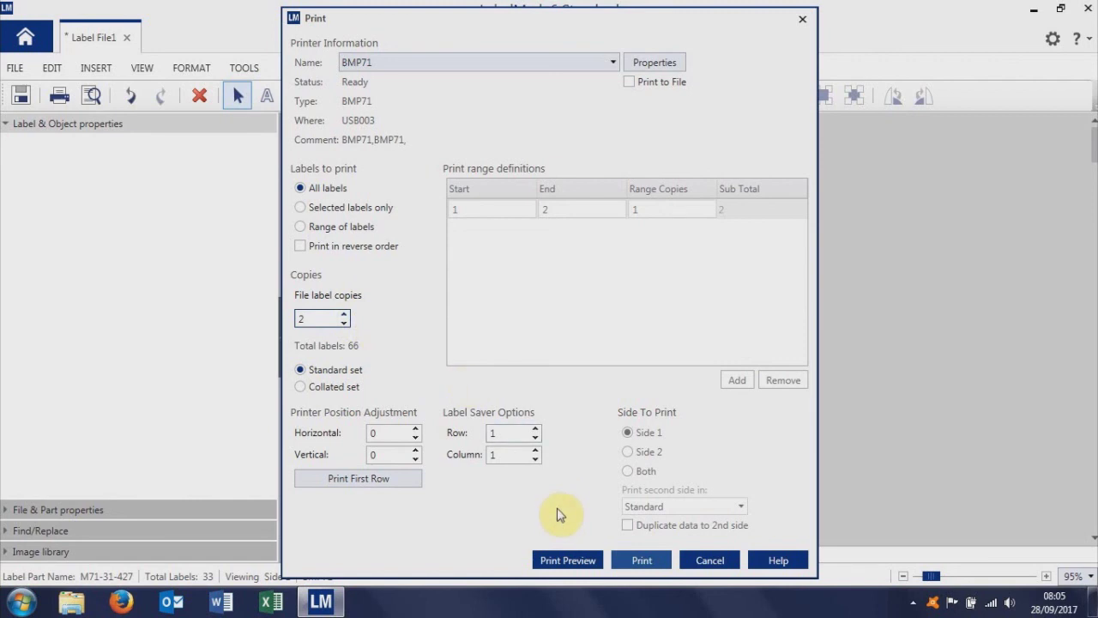
pyautogui.click(663, 565)
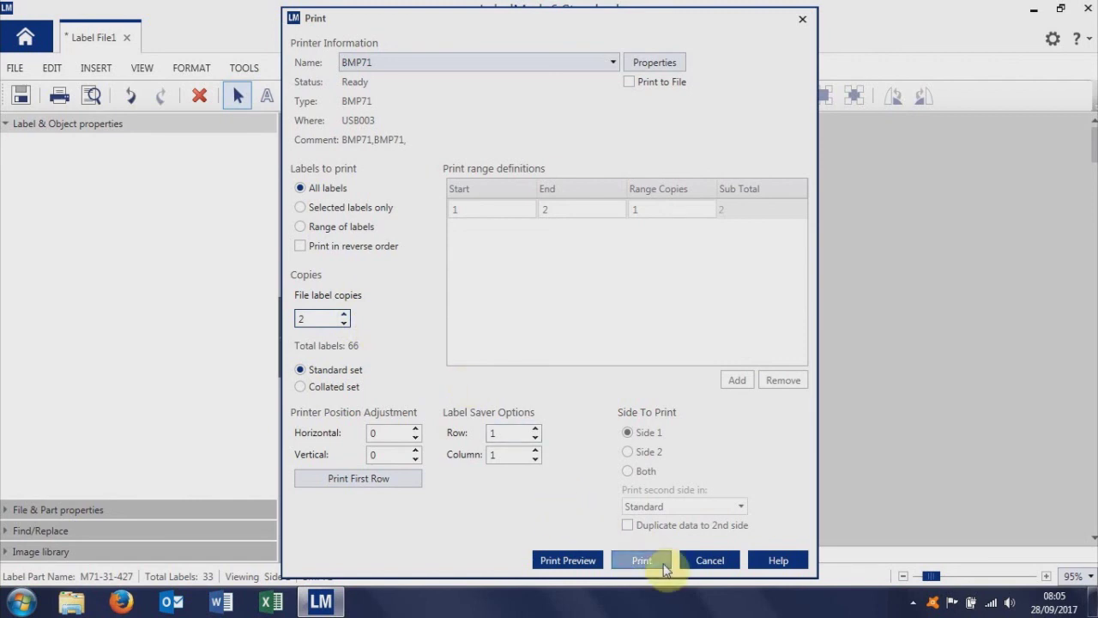